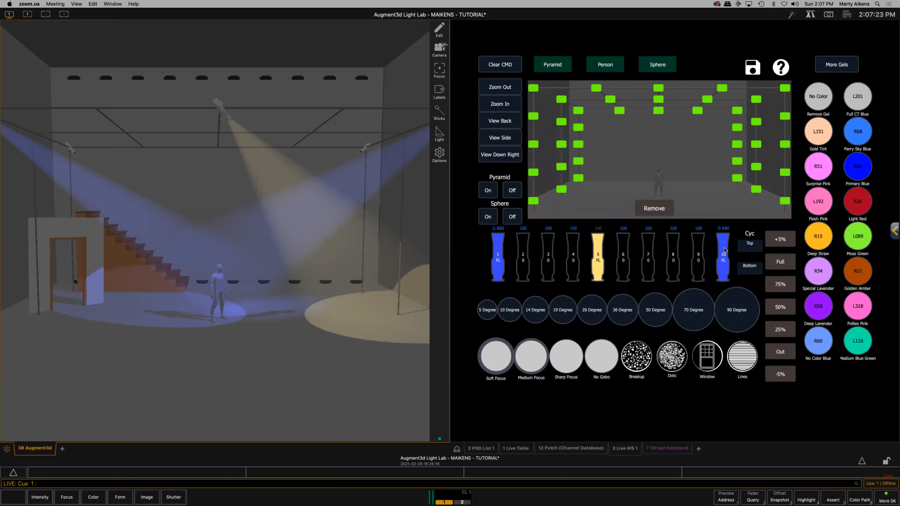
- Examine channel 5 on the magic sheet and in the patch database, and bring up the live table
{"action": "left_click", "coordinate": [597, 250]}
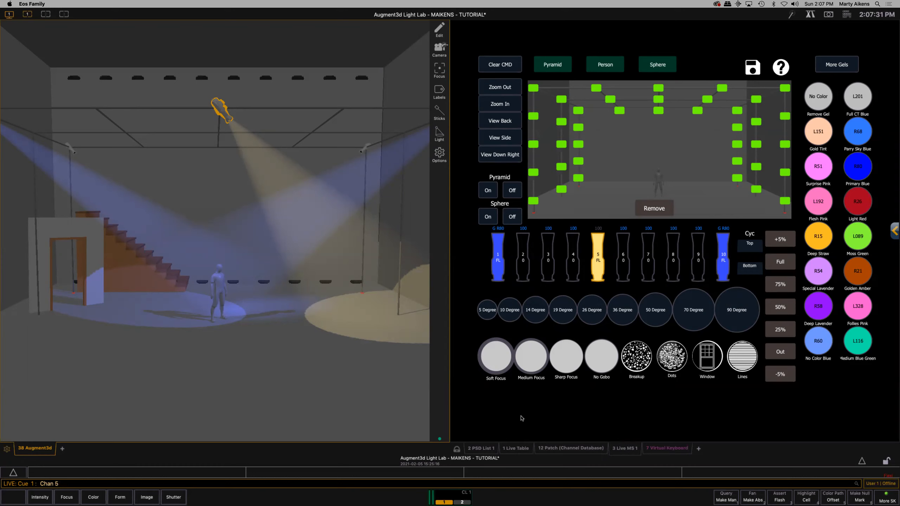
{"action": "left_click", "coordinate": [575, 449]}
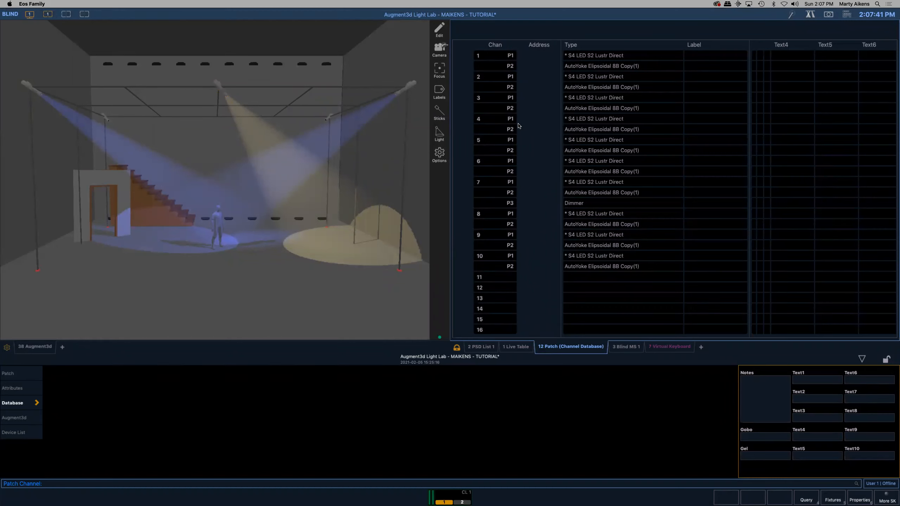
{"action": "left_click", "coordinate": [490, 143]}
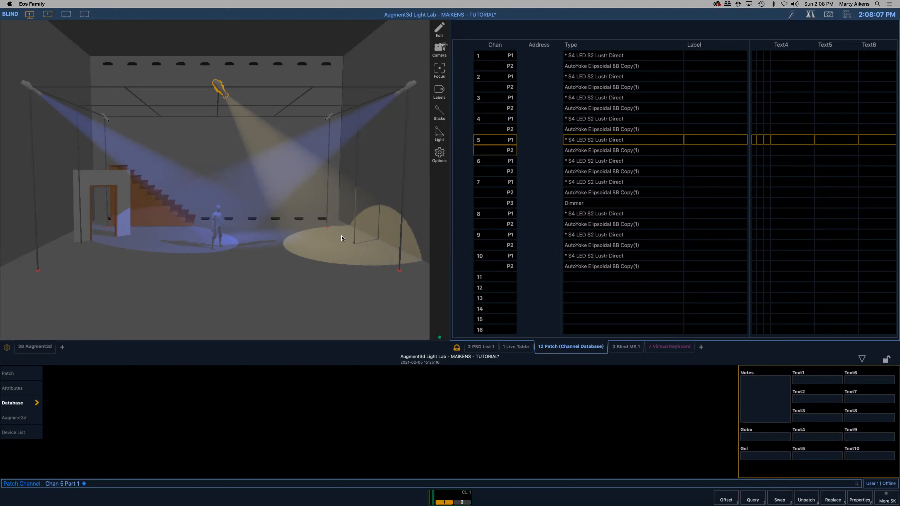
{"action": "left_click", "coordinate": [513, 348]}
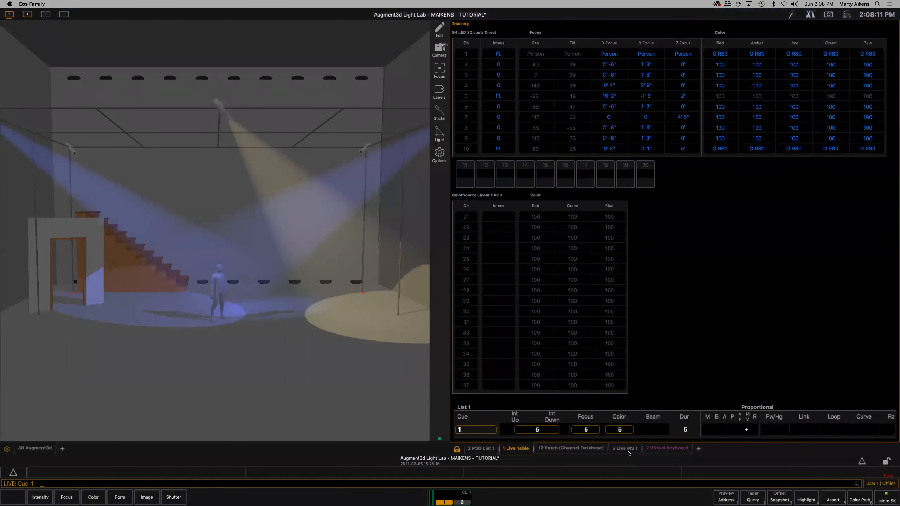
- Return to the live magic sheet and play cues 2 through 5 in order
{"action": "left_click", "coordinate": [627, 451]}
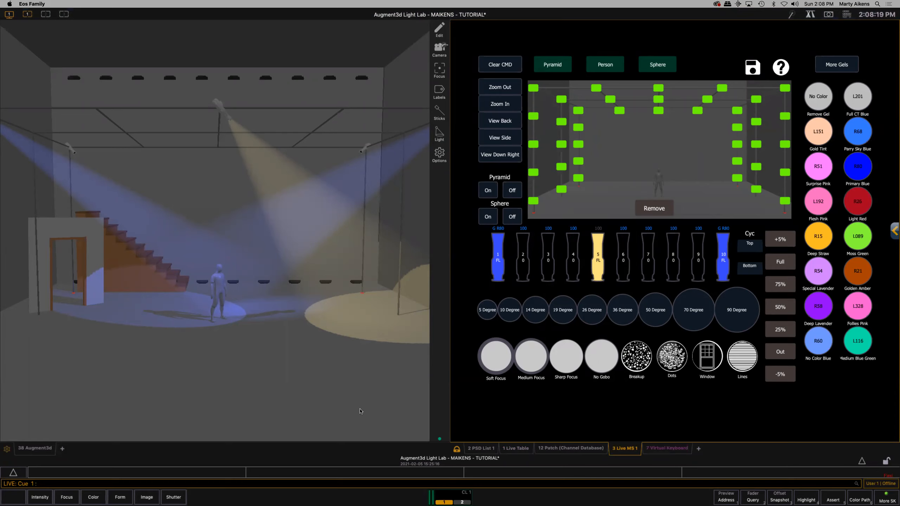
{"action": "left_click", "coordinate": [447, 500]}
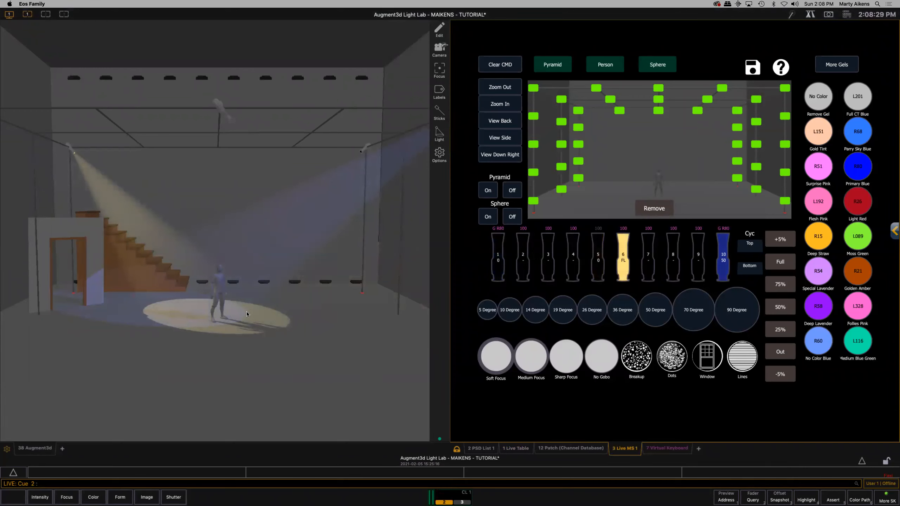
{"action": "key", "text": "F12"}
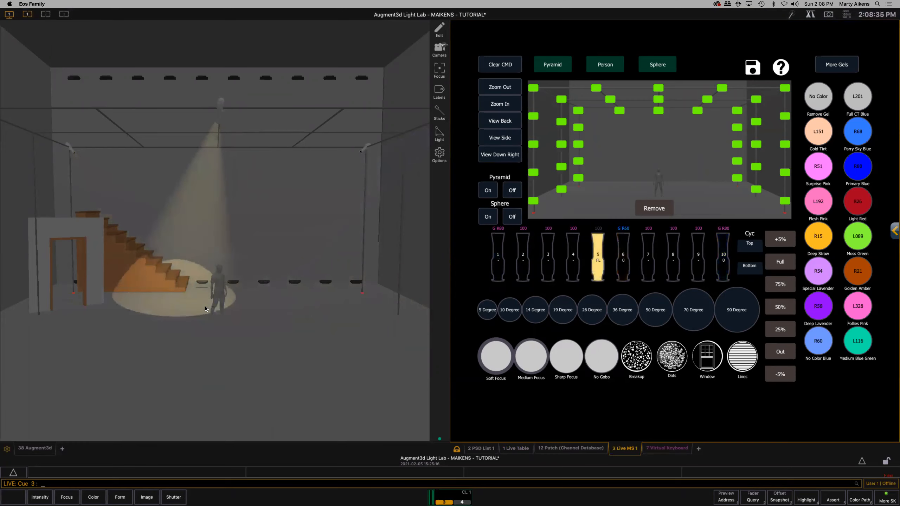
{"action": "key", "text": "F12"}
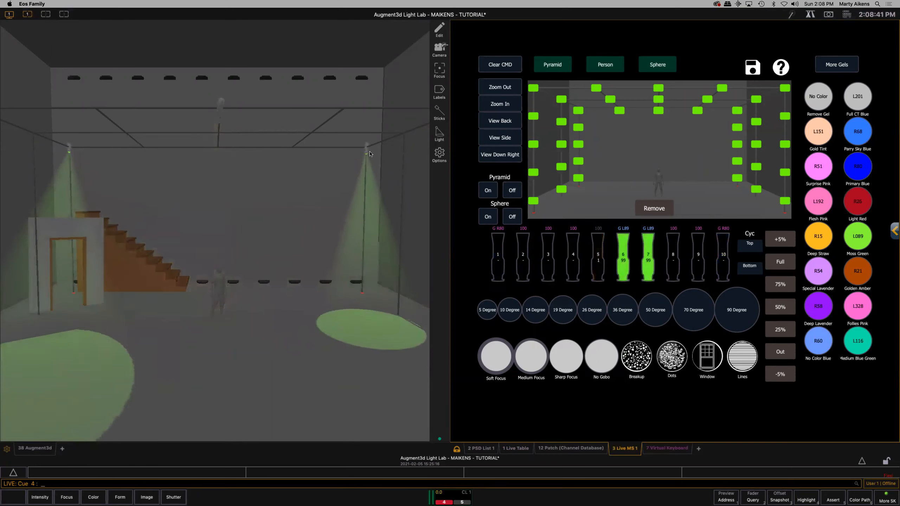
{"action": "key", "text": "F12"}
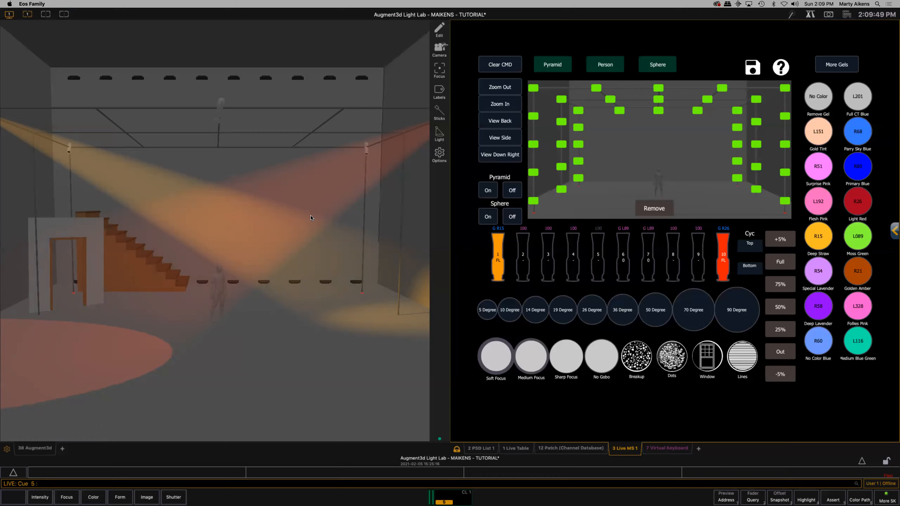
- Show the show-file browser and collapse its tree to the main File commands, highlighting Save As
{"action": "left_click", "coordinate": [862, 462]}
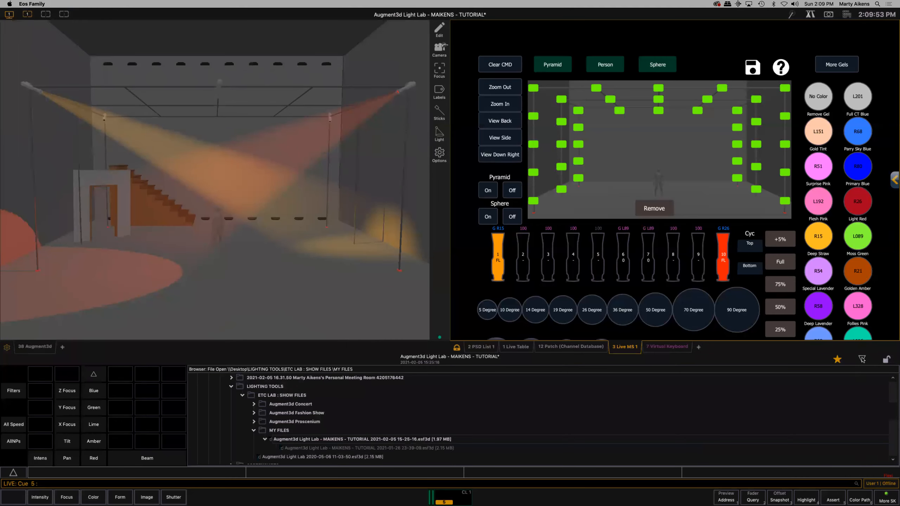
{"action": "left_click", "coordinate": [231, 387]}
{"action": "scroll", "coordinate": [237, 416], "scroll_direction": "up", "scroll_amount": 5}
{"action": "left_click", "coordinate": [208, 404]}
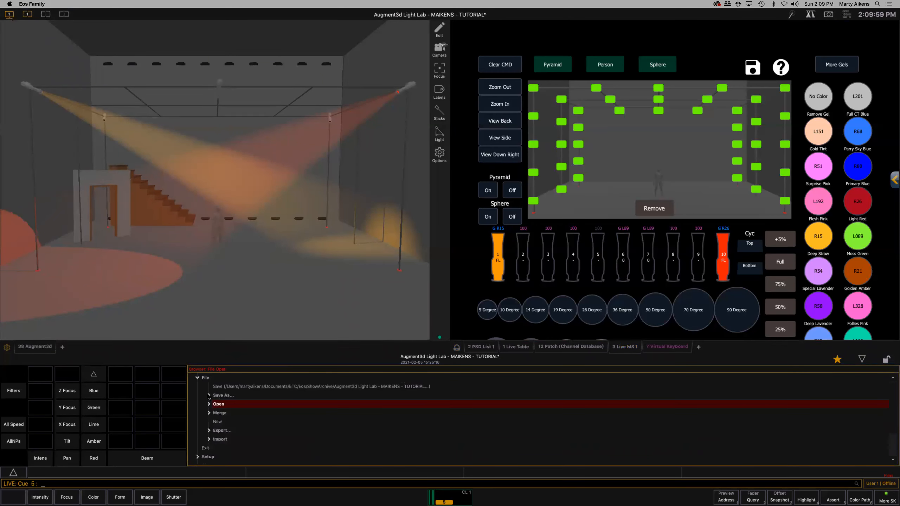
{"action": "left_click", "coordinate": [209, 395]}
{"action": "left_click", "coordinate": [220, 396]}
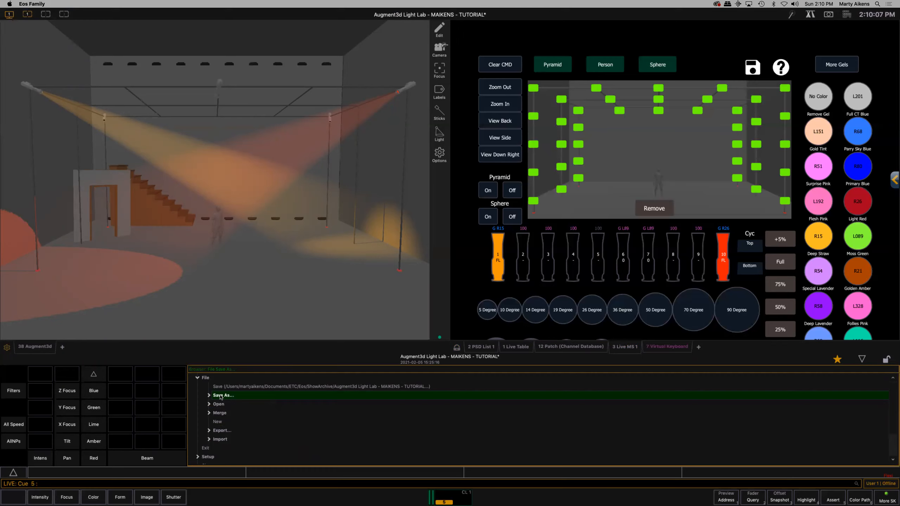
- Browse the Open locations to Desktop, LIGHTING TOOLS, ETC LAB : SHOW FILES and expand the Augment3d Proscenium folder
{"action": "left_click", "coordinate": [209, 404]}
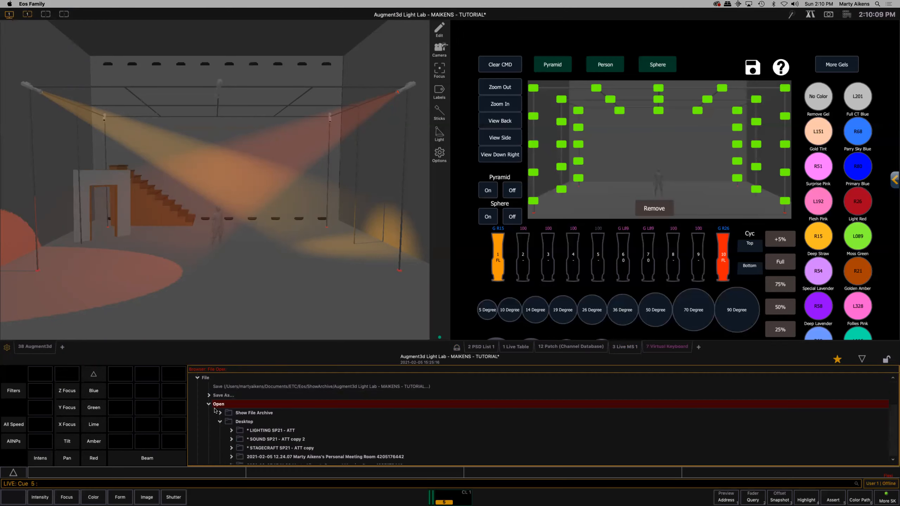
{"action": "left_click", "coordinate": [219, 421]}
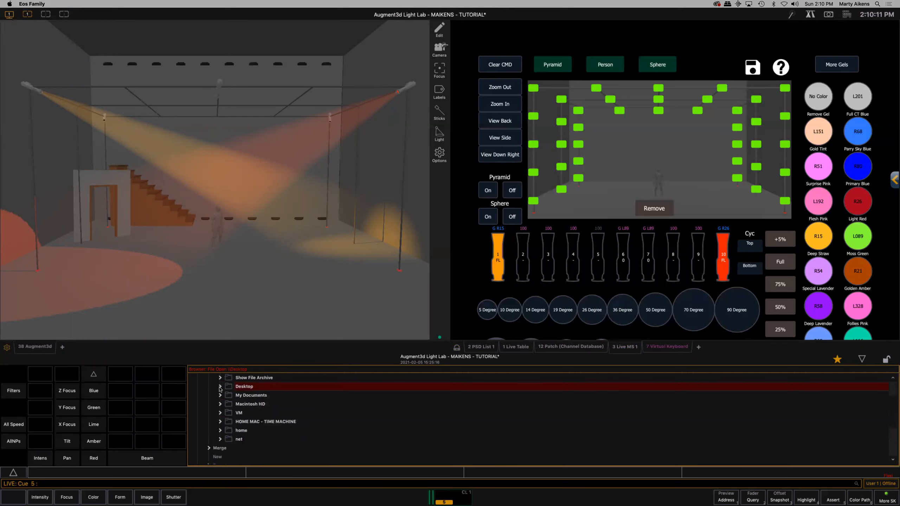
{"action": "left_click", "coordinate": [220, 387]}
{"action": "scroll", "coordinate": [228, 409], "scroll_direction": "down", "scroll_amount": 3}
{"action": "left_click", "coordinate": [231, 413]}
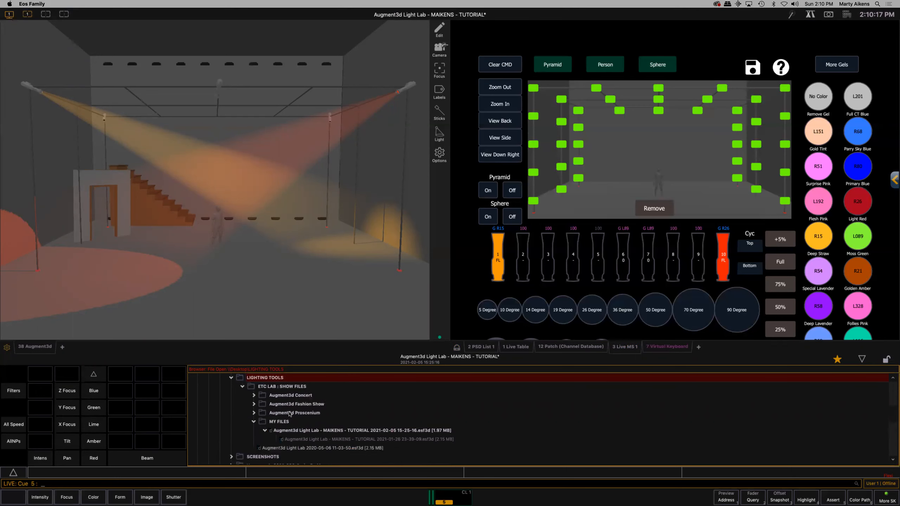
{"action": "left_click", "coordinate": [254, 413]}
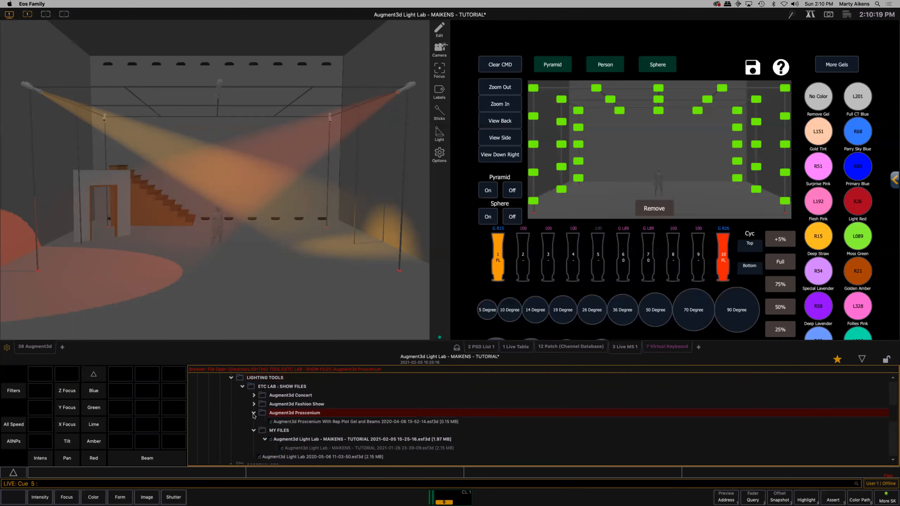
- Load Augment3d Proscenium With Rep Plot Gel and Beams with all show data, without saving the current show, and hide the browser
{"action": "double_click", "coordinate": [345, 422]}
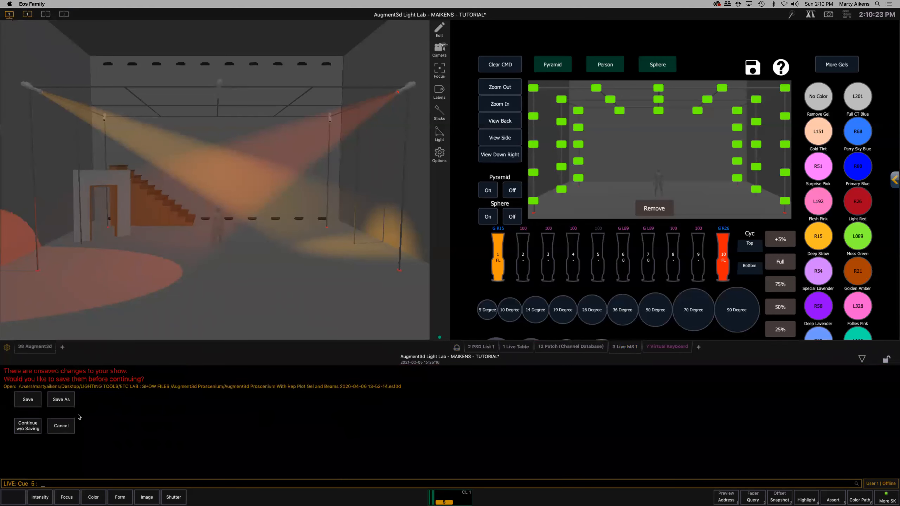
{"action": "left_click", "coordinate": [29, 426]}
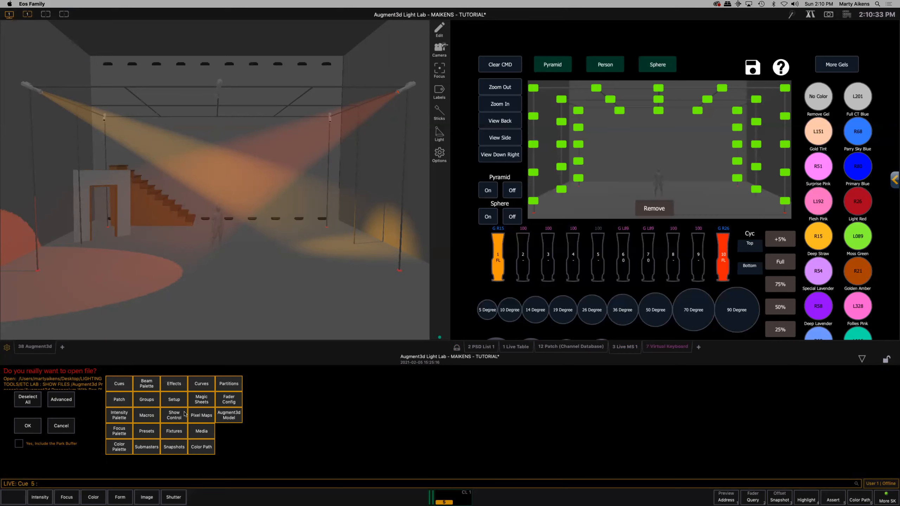
{"action": "left_click", "coordinate": [28, 427]}
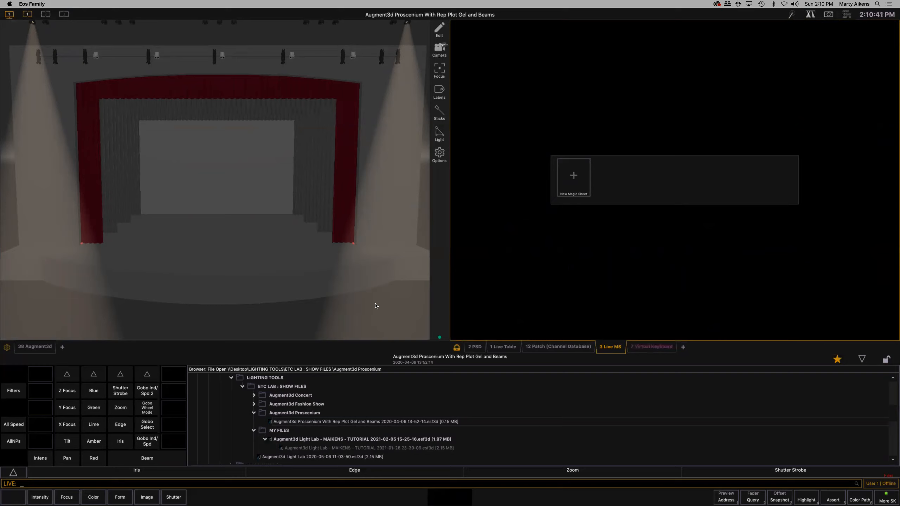
{"action": "left_click", "coordinate": [862, 360]}
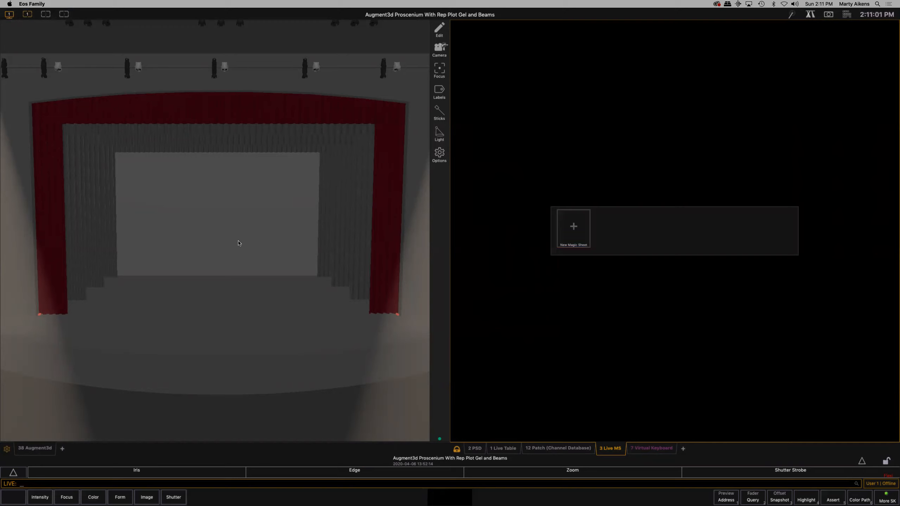
- Recall the Home camera view of the proscenium stage in the 3D model
{"action": "scroll", "coordinate": [237, 243], "scroll_direction": "down", "scroll_amount": 5}
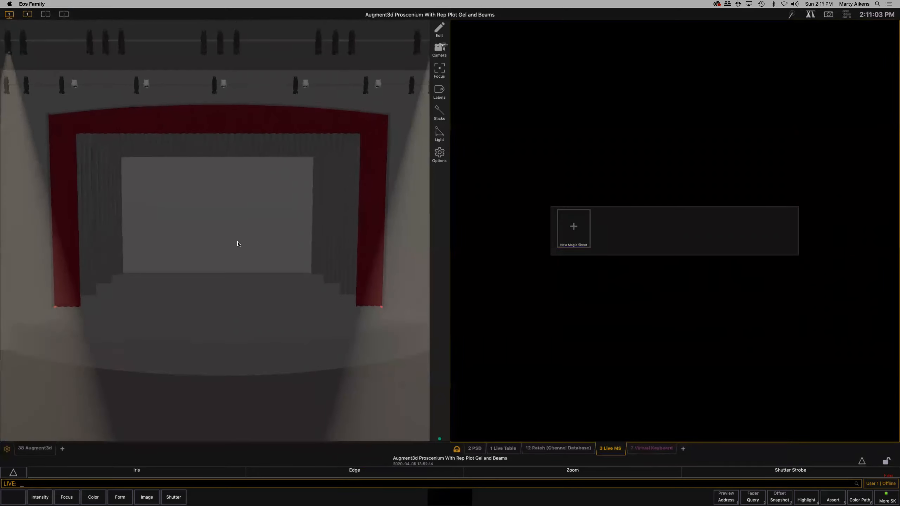
{"action": "scroll", "coordinate": [238, 243], "scroll_direction": "down", "scroll_amount": 1}
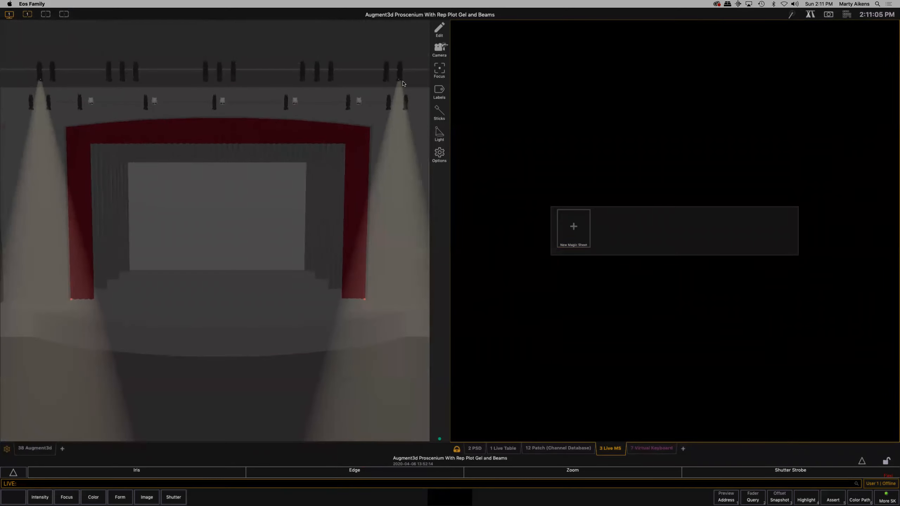
{"action": "left_click", "coordinate": [442, 50]}
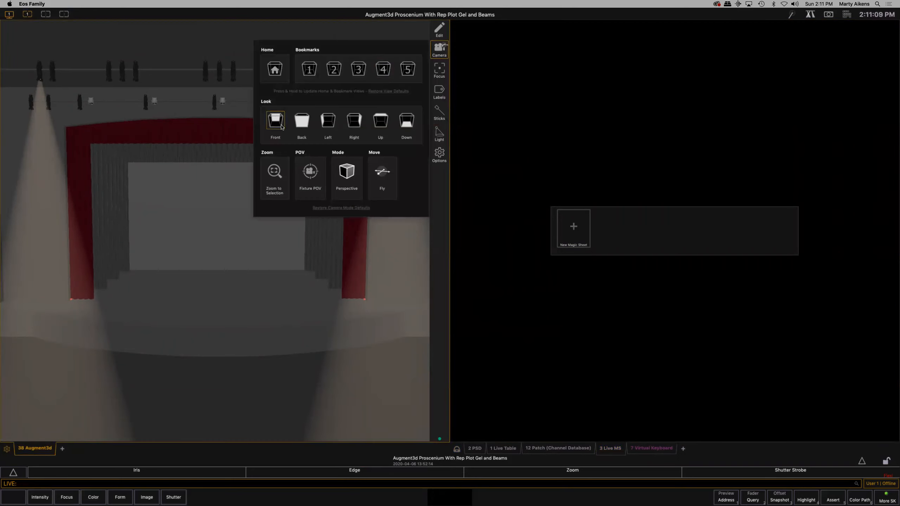
{"action": "left_click", "coordinate": [276, 70]}
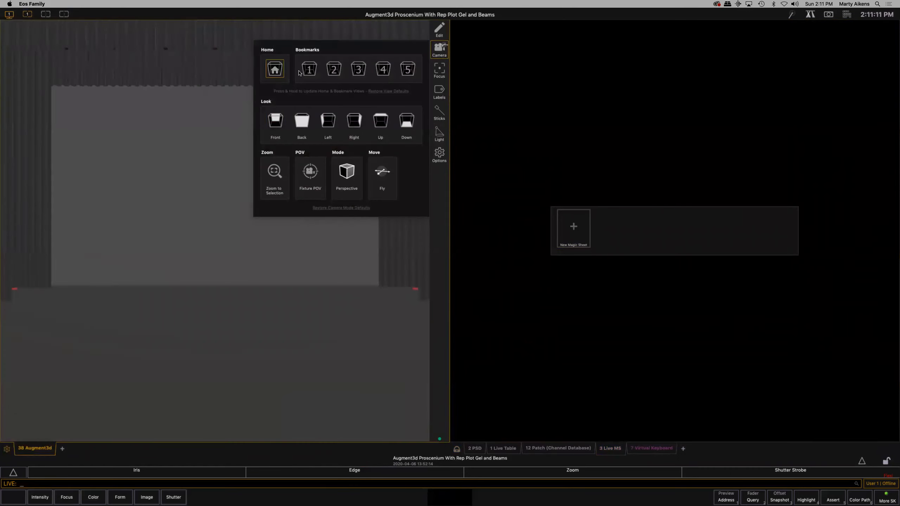
{"action": "left_click", "coordinate": [195, 154]}
- Pull the camera back until the whole red proscenium arch is in frame and store this as the Home view
{"action": "scroll", "coordinate": [195, 153], "scroll_direction": "down", "scroll_amount": 5}
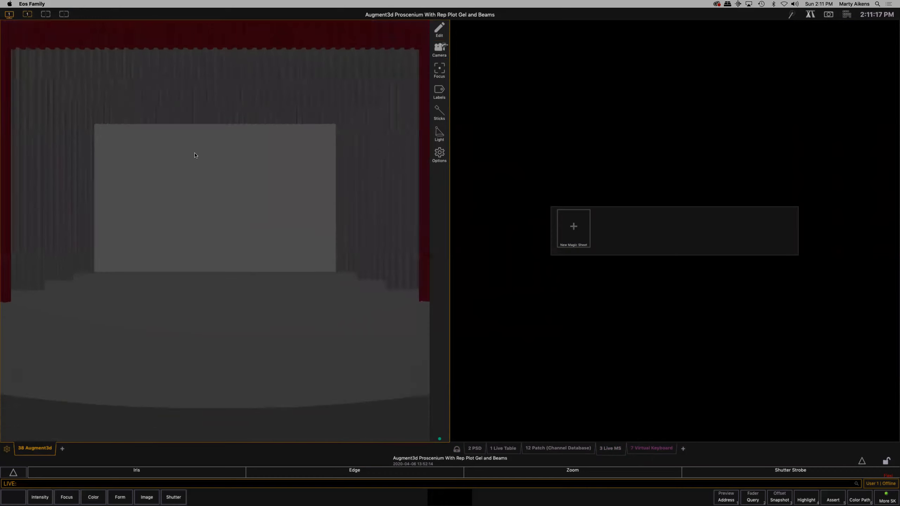
{"action": "scroll", "coordinate": [194, 155], "scroll_direction": "down", "scroll_amount": 5}
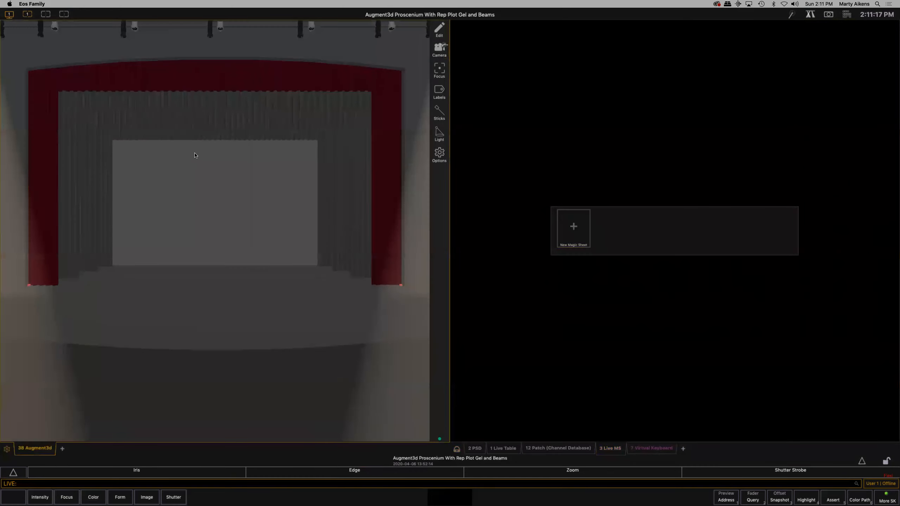
{"action": "left_click", "coordinate": [440, 49]}
{"action": "left_click", "coordinate": [274, 71]}
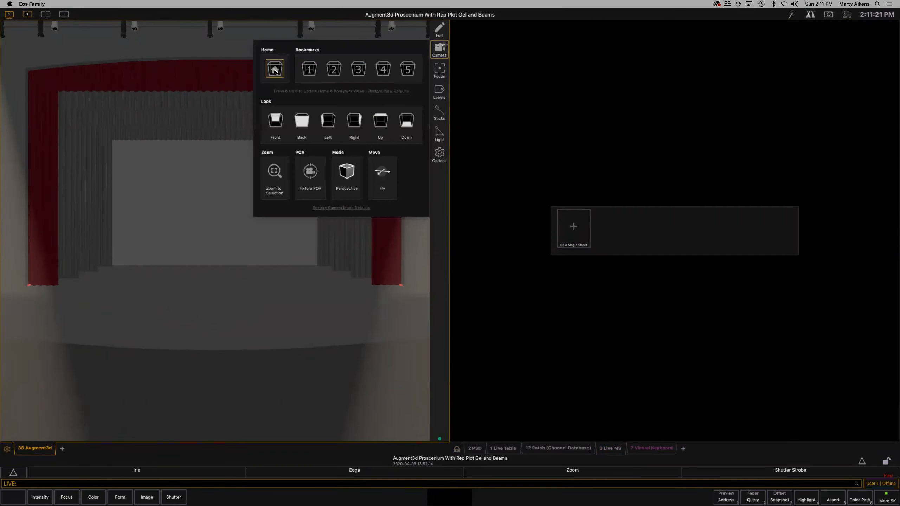
- Recall camera bookmark 1, widen the view to the whole theatre with its side lights, and store that view as bookmark 1
{"action": "left_click", "coordinate": [310, 71]}
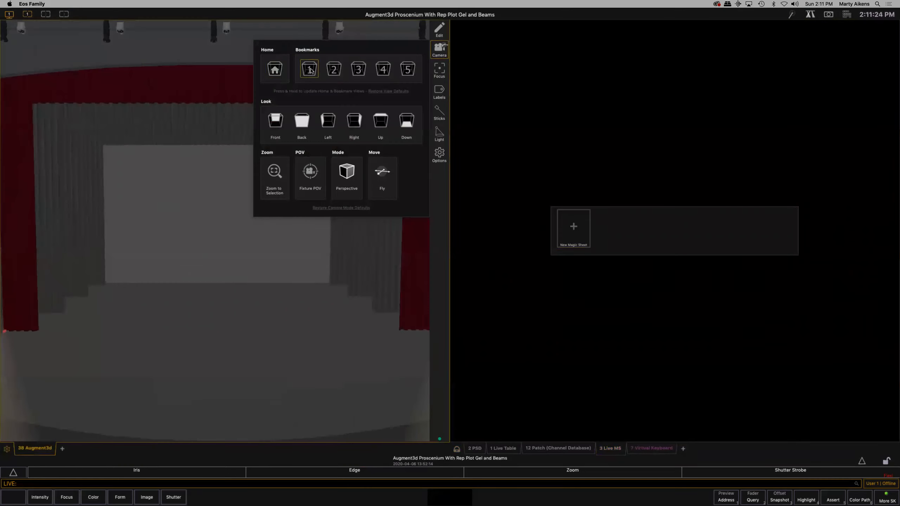
{"action": "left_click", "coordinate": [202, 175]}
{"action": "scroll", "coordinate": [201, 174], "scroll_direction": "down", "scroll_amount": 10}
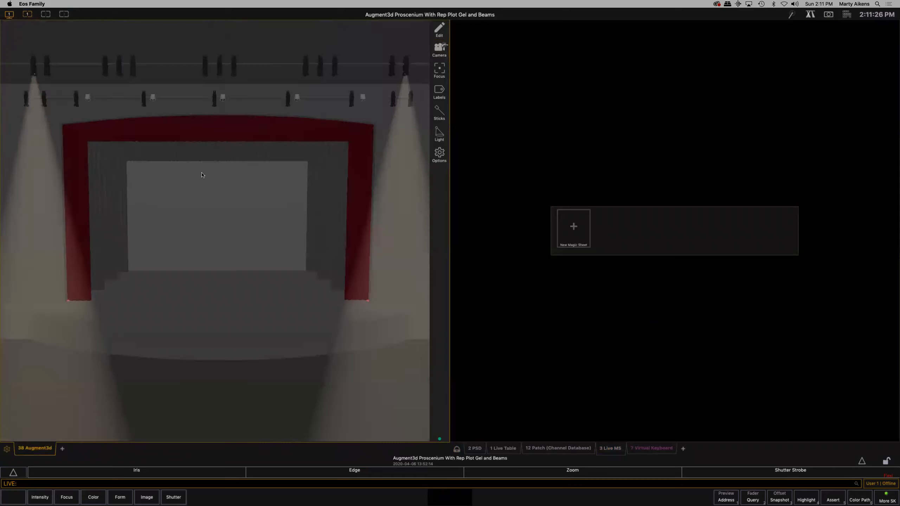
{"action": "scroll", "coordinate": [202, 174], "scroll_direction": "down", "scroll_amount": 3}
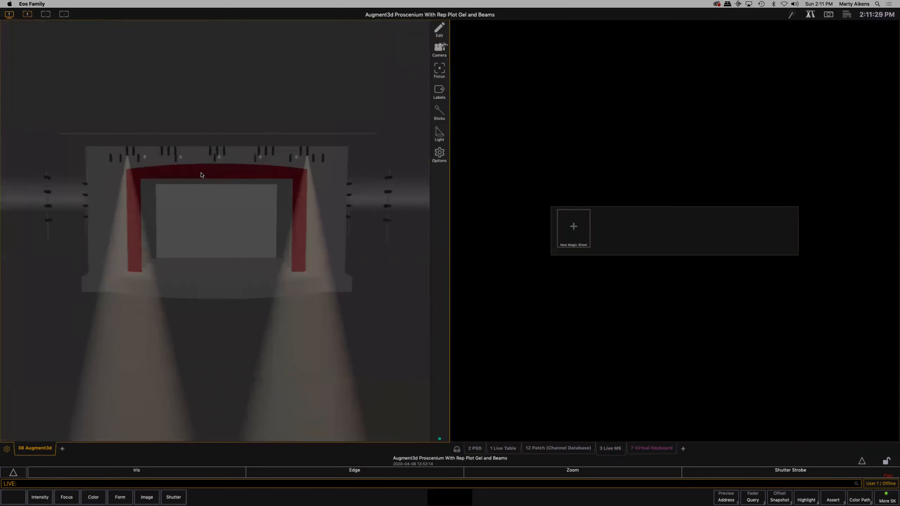
{"action": "scroll", "coordinate": [202, 175], "scroll_direction": "up", "scroll_amount": 1}
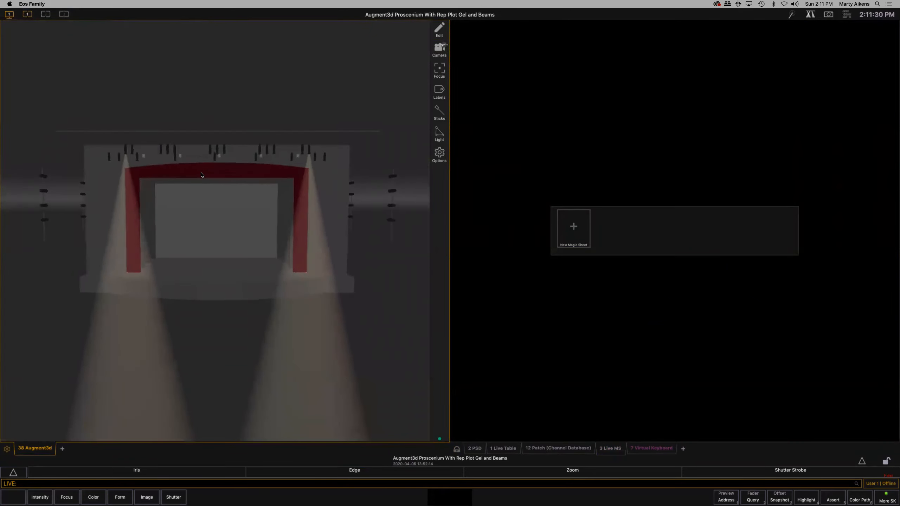
{"action": "left_click", "coordinate": [440, 49]}
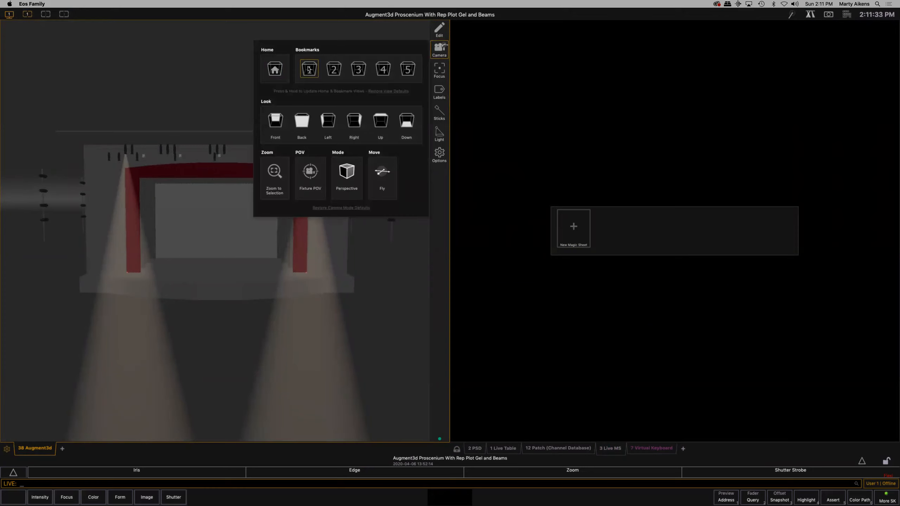
{"action": "left_click", "coordinate": [308, 69]}
{"action": "left_click", "coordinate": [223, 99]}
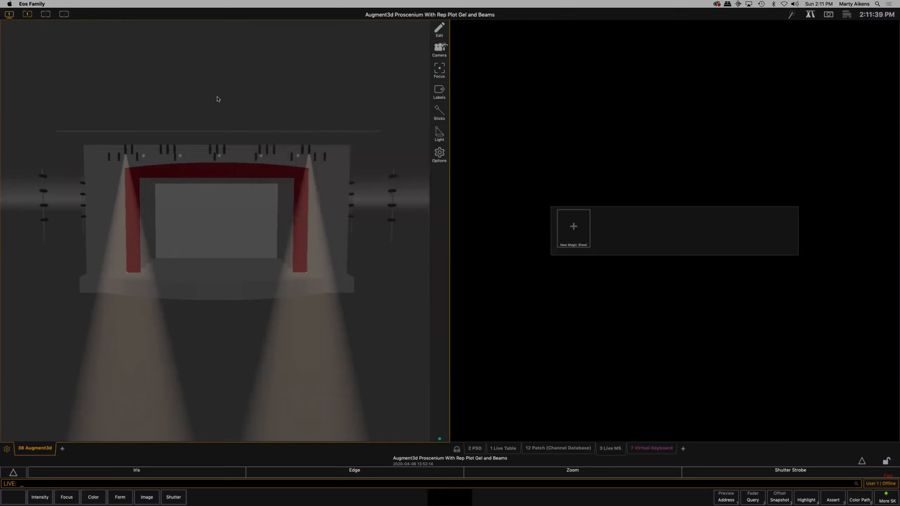
- Set channel 152, the centre fixture on the front overhead pipe, to intensity 100
{"action": "scroll", "coordinate": [179, 145], "scroll_direction": "up", "scroll_amount": 3}
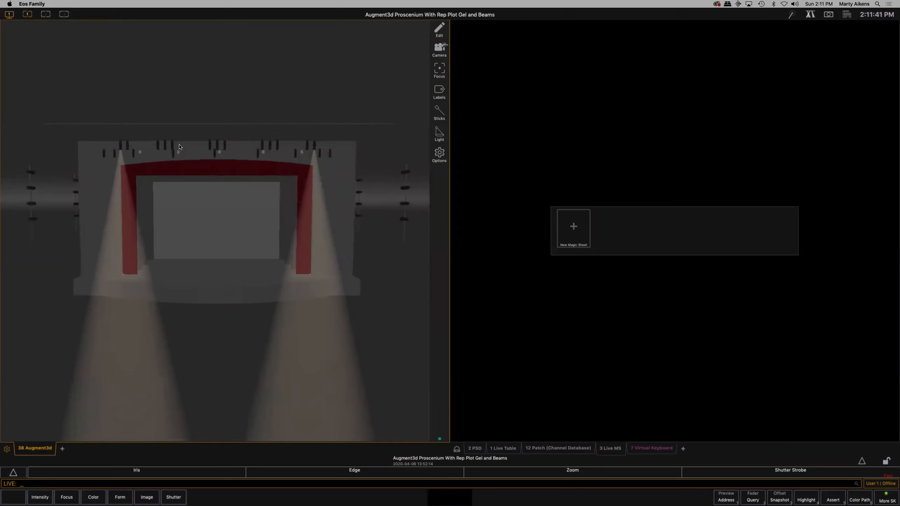
{"action": "scroll", "coordinate": [228, 90], "scroll_direction": "up", "scroll_amount": 10}
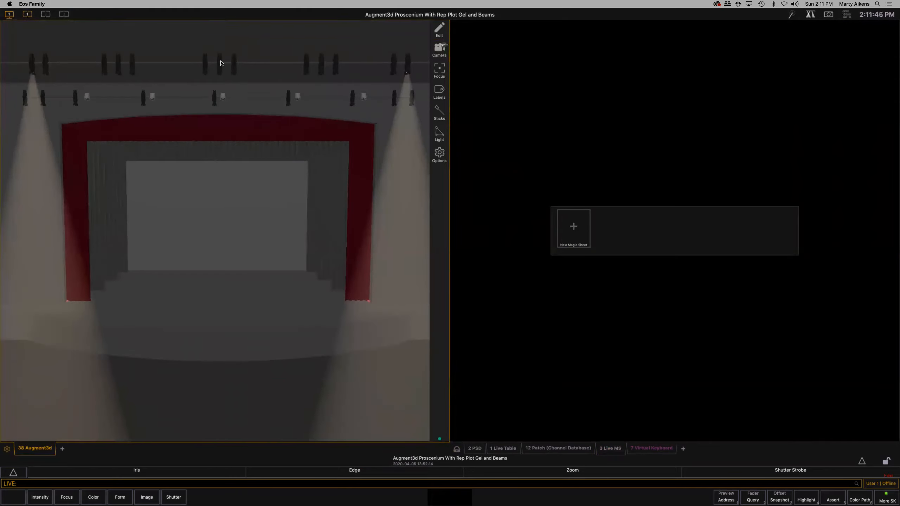
{"action": "left_click", "coordinate": [220, 64]}
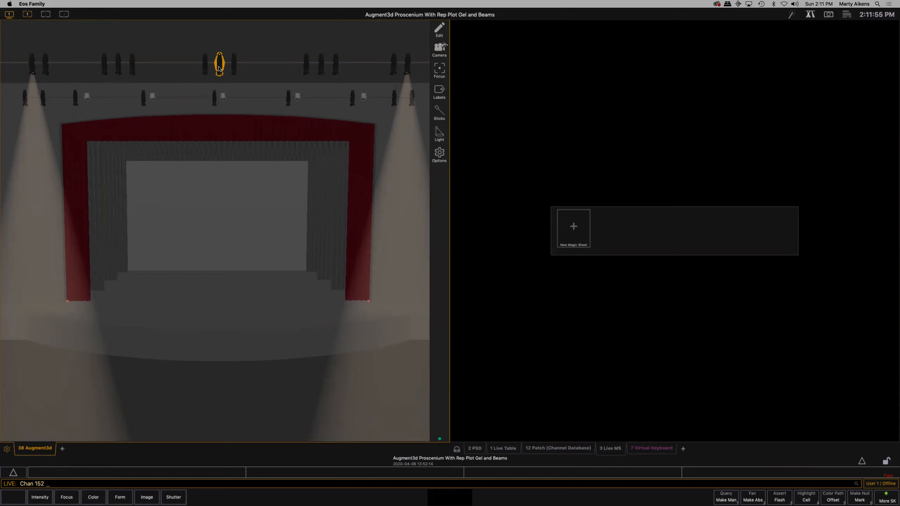
{"action": "left_click", "coordinate": [40, 498]}
{"action": "type", "text": "10"}
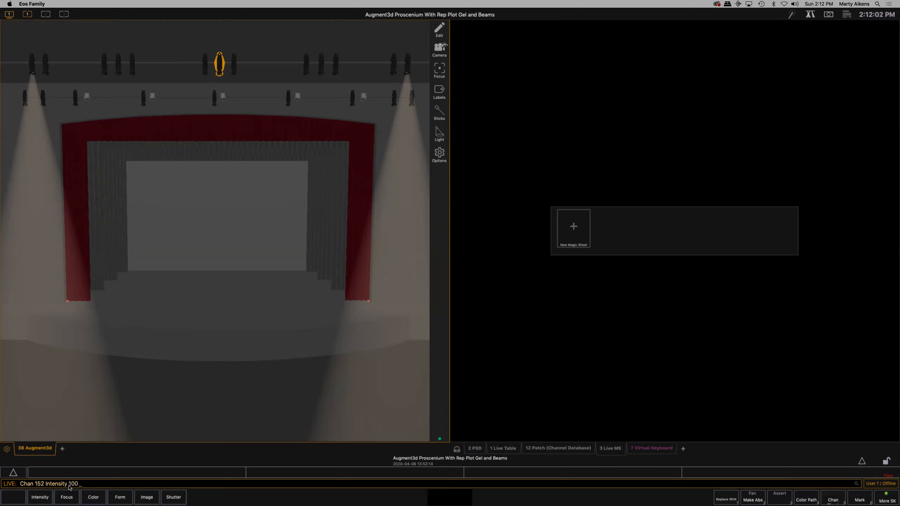
{"action": "type", "text": "0"}
{"action": "key", "text": "Return"}
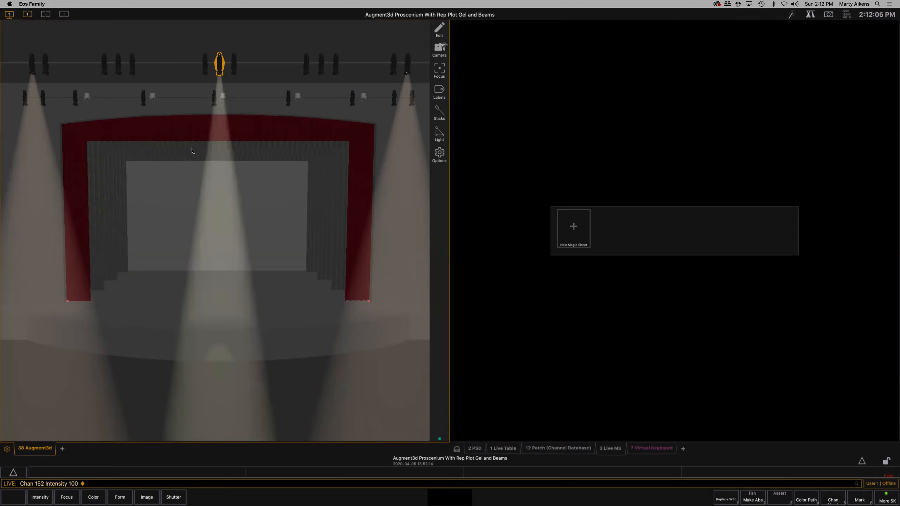
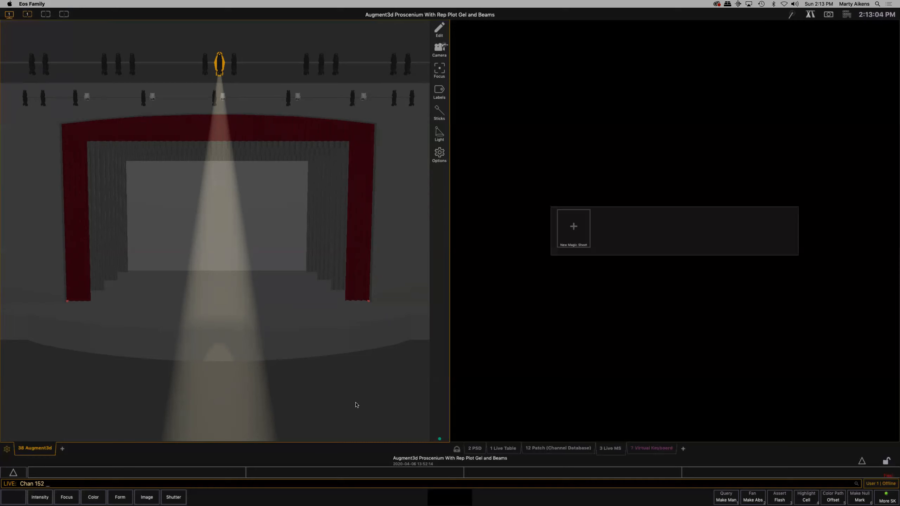
- Open the channel patch, select channel 152 in the 3D model and focus its beam on the stage floor at centre stage
{"action": "left_click", "coordinate": [551, 448]}
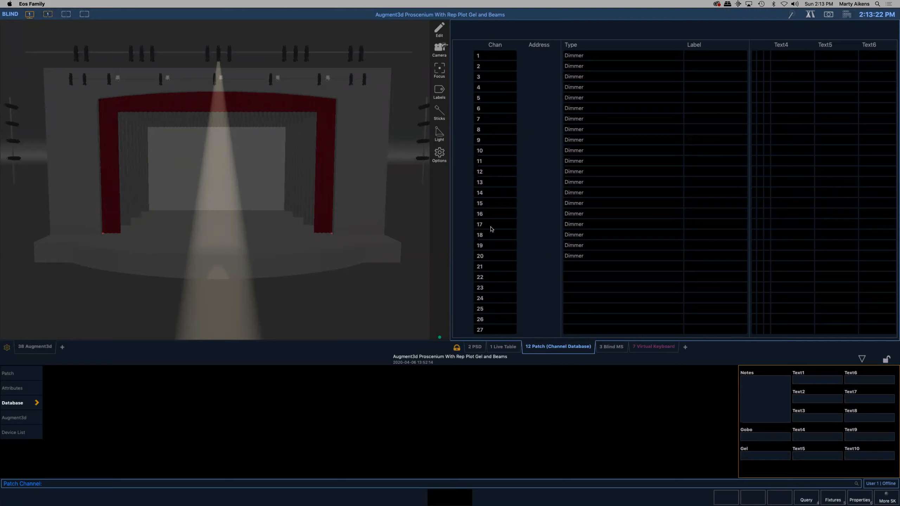
{"action": "left_click", "coordinate": [219, 55]}
{"action": "left_click", "coordinate": [218, 54]}
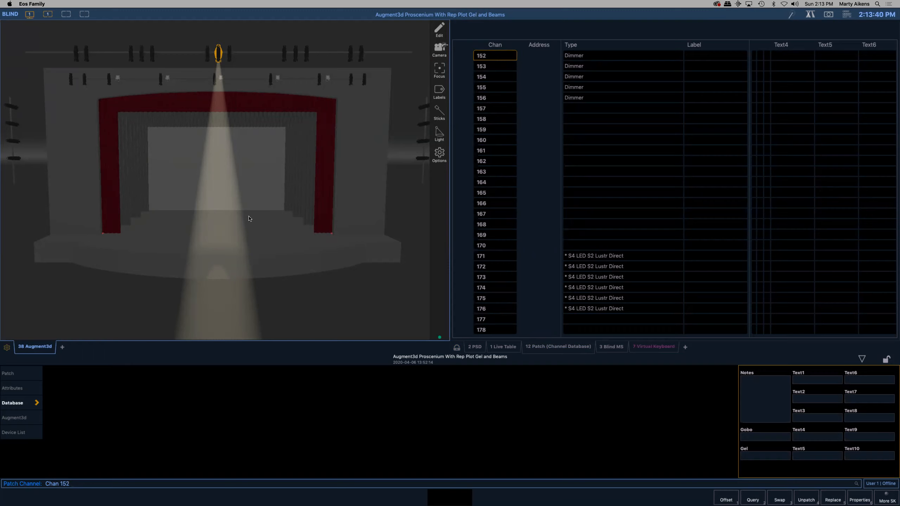
{"action": "left_click_drag", "start_coordinate": [249, 216], "coordinate": [217, 222]}
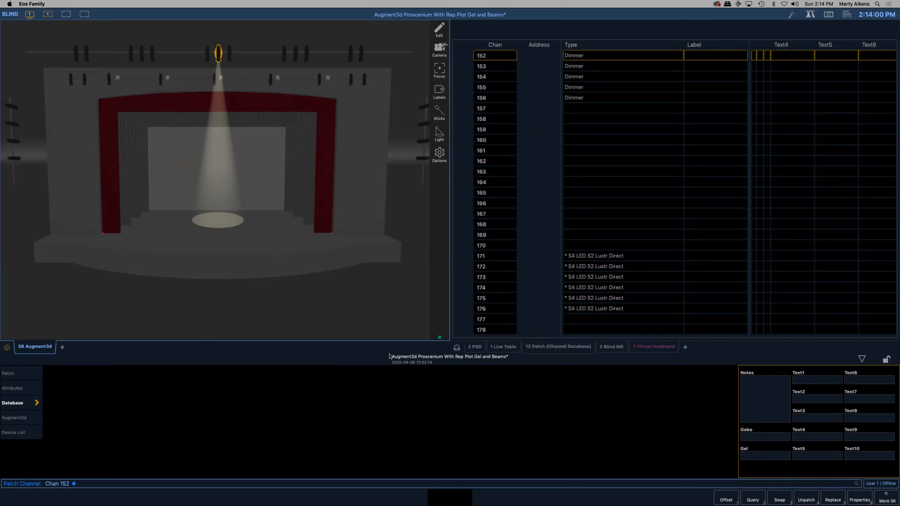
- Show the live channel table and select channel 152 in the 3D model to check it there
{"action": "left_click", "coordinate": [509, 349]}
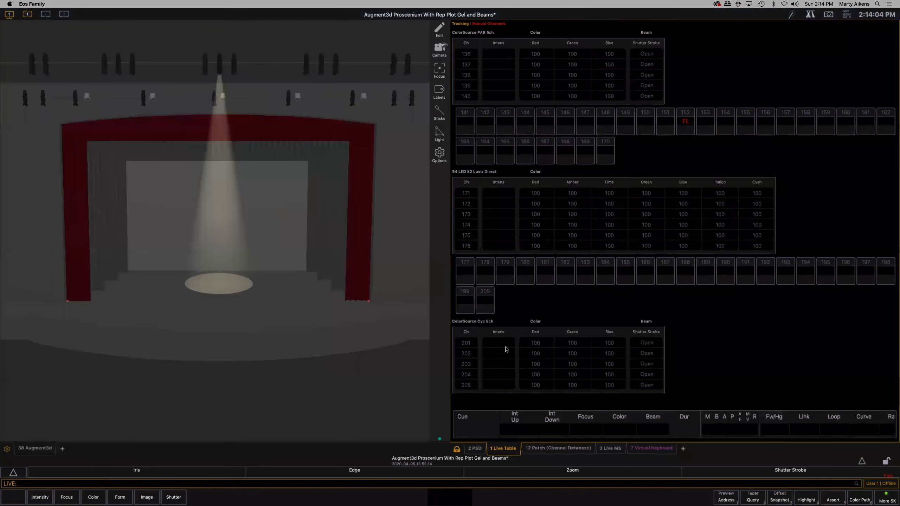
{"action": "left_click", "coordinate": [219, 67]}
{"action": "left_click", "coordinate": [219, 66]}
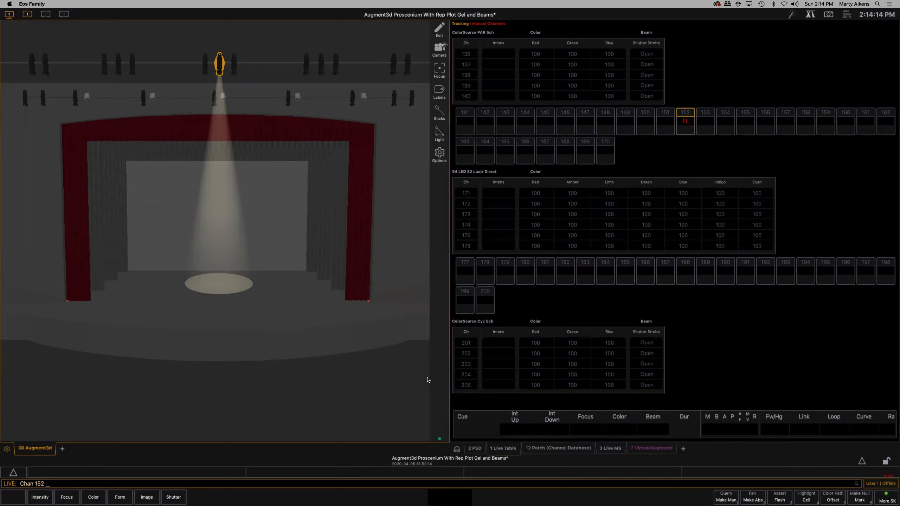
{"action": "key", "text": "Return"}
- Show the Augment3d patch properties for channel 152, the centre fixture on the front overhead pipe
{"action": "left_click", "coordinate": [558, 448]}
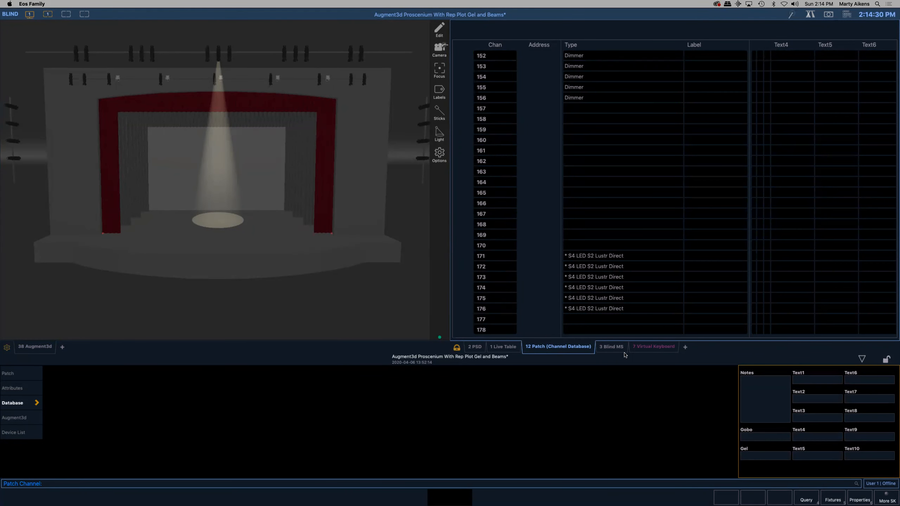
{"action": "left_click", "coordinate": [13, 420]}
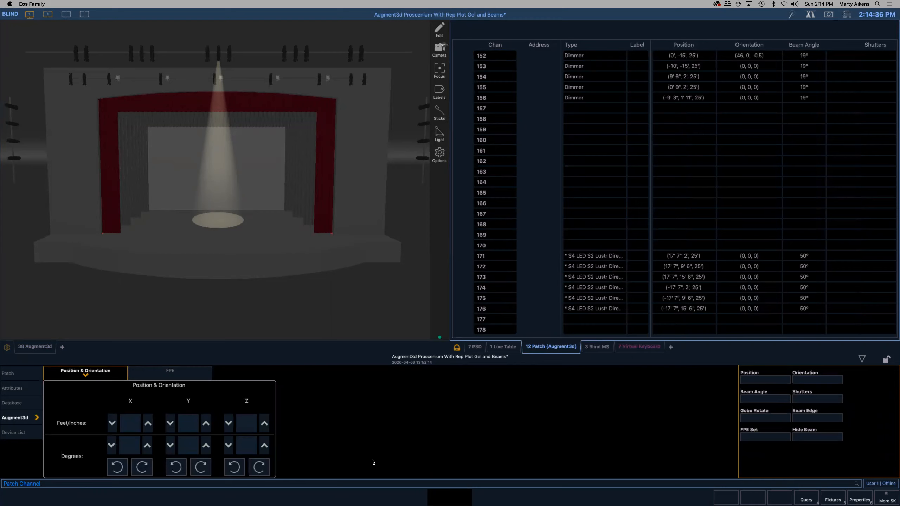
{"action": "left_click", "coordinate": [809, 401]}
{"action": "left_click", "coordinate": [219, 55]}
{"action": "left_click", "coordinate": [219, 55]}
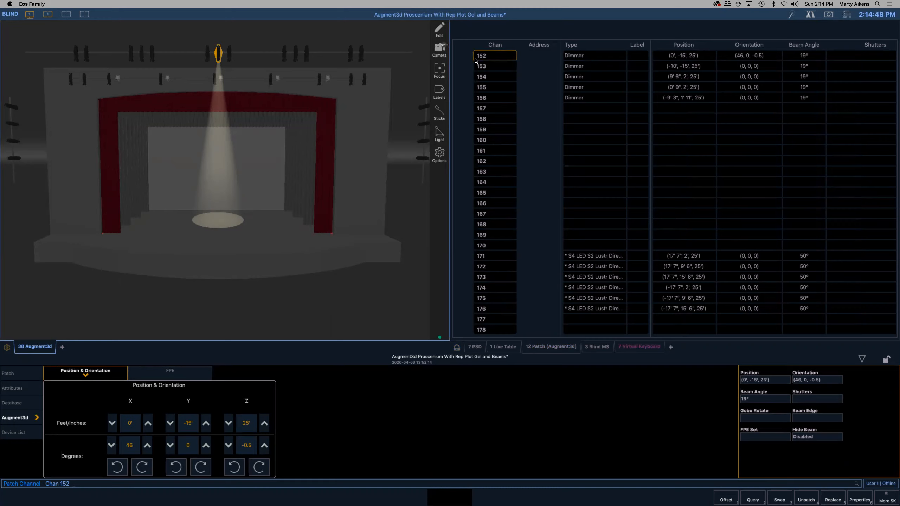
- Try rotating channel 152 by -90 degrees about X and rotate it back by 90 degrees
{"action": "left_click", "coordinate": [117, 467]}
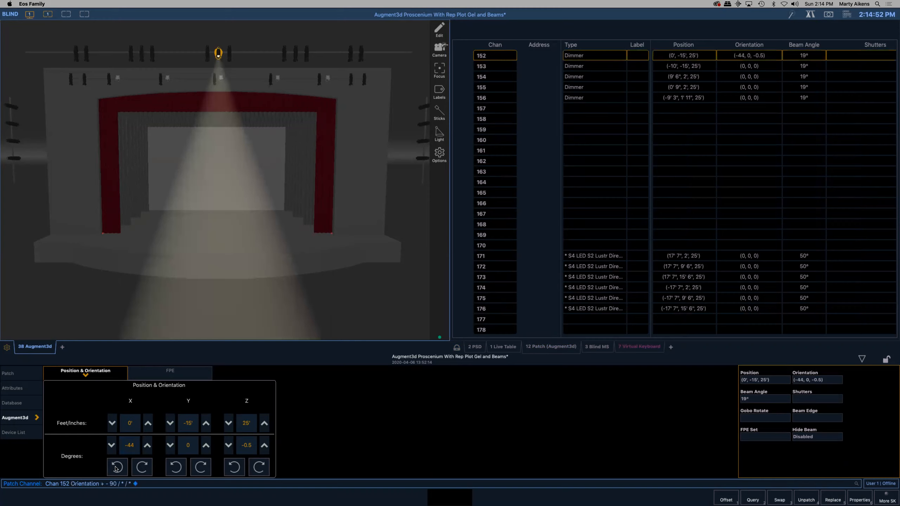
{"action": "left_click", "coordinate": [137, 468]}
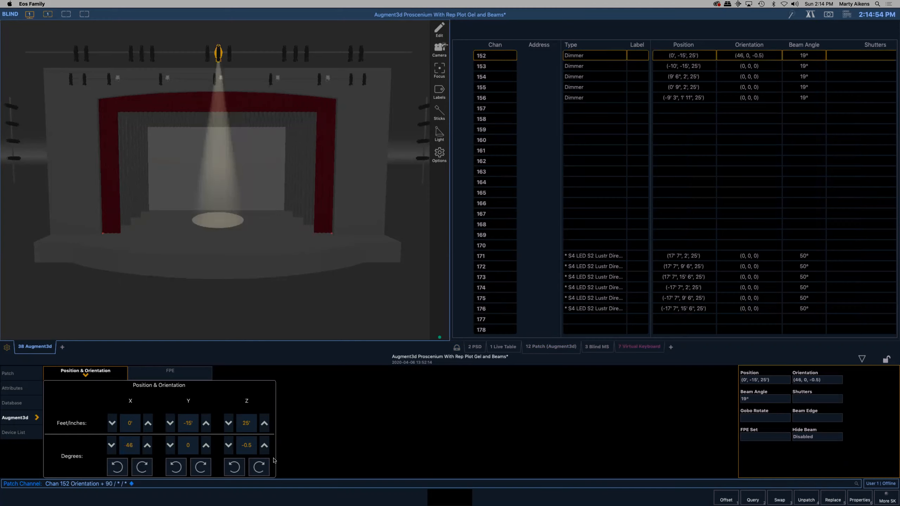
- Try framing channel 152's beam with its four shutters, and return all shutter thrusts and angles to home
{"action": "left_click", "coordinate": [814, 399]}
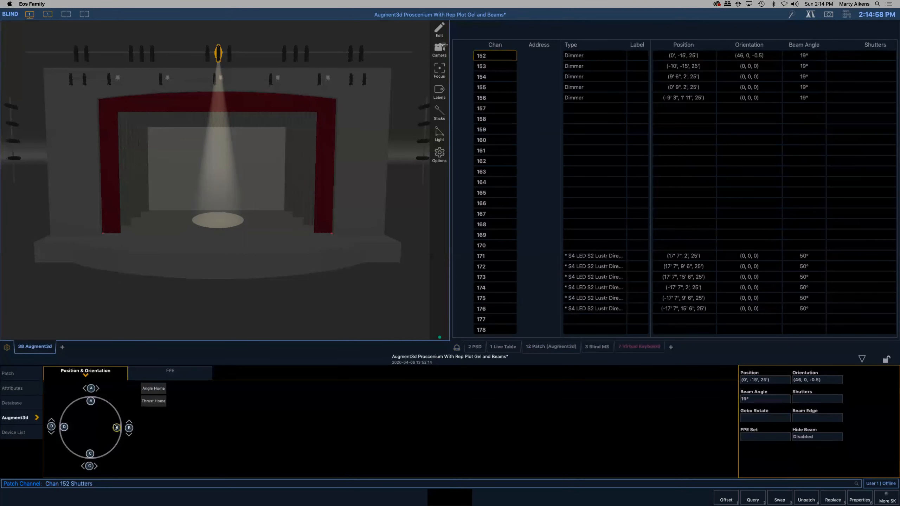
{"action": "left_click_drag", "start_coordinate": [116, 427], "coordinate": [91, 411]}
{"action": "left_click_drag", "start_coordinate": [89, 453], "coordinate": [106, 430]}
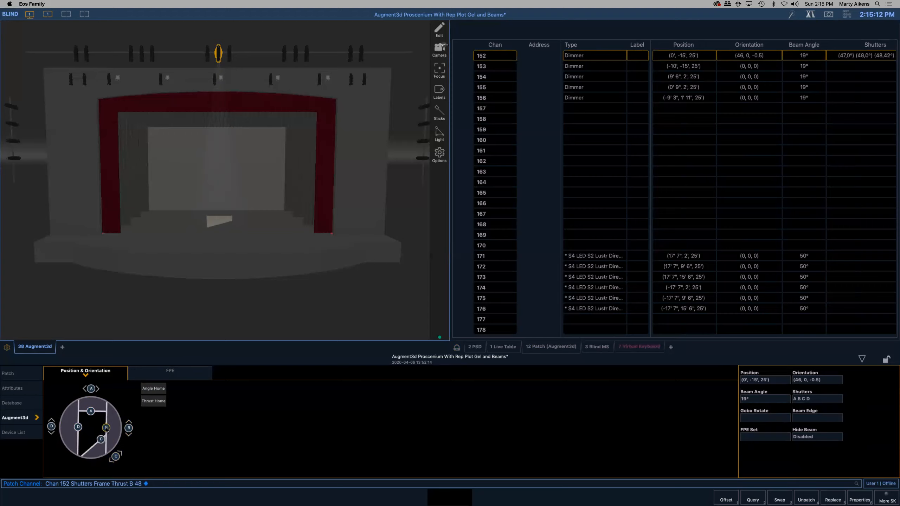
{"action": "left_click", "coordinate": [154, 402]}
{"action": "left_click", "coordinate": [153, 388]}
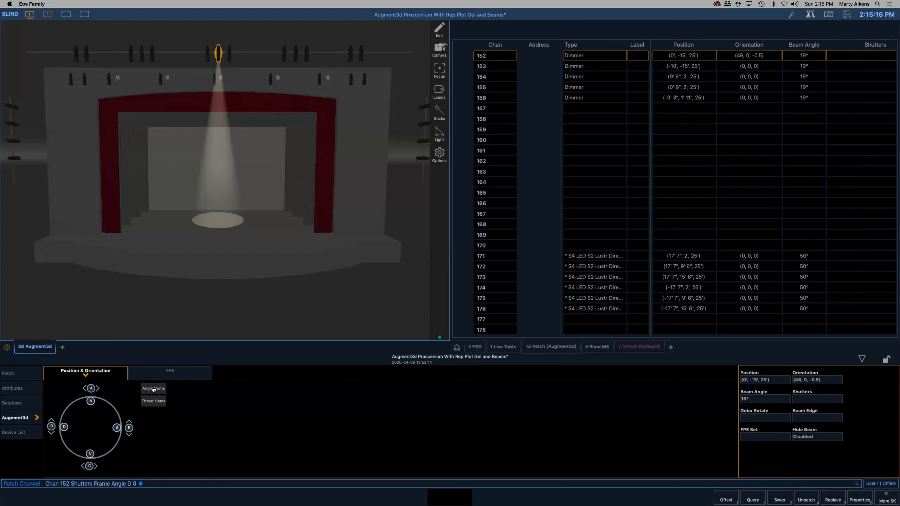
{"action": "left_click", "coordinate": [755, 402]}
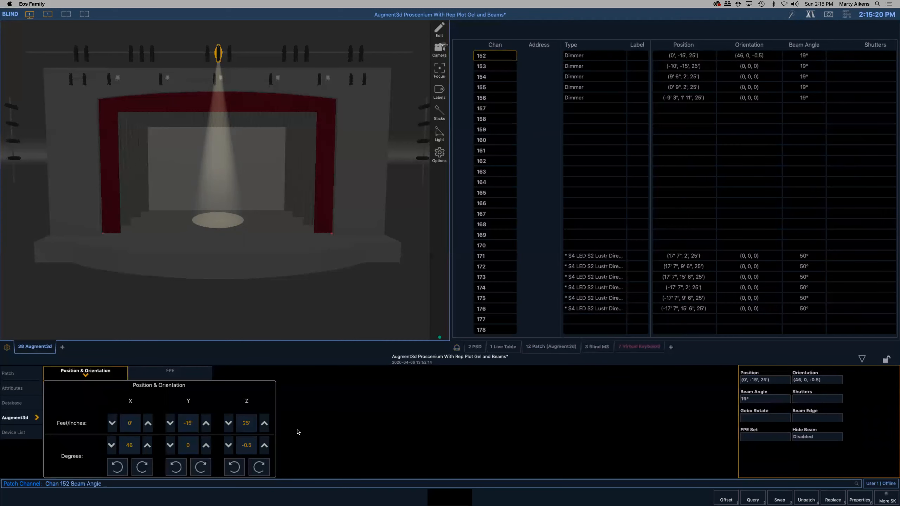
{"action": "left_click", "coordinate": [773, 402]}
{"action": "key", "text": "BackSpace"}
{"action": "key", "text": "BackSpace"}
{"action": "key", "text": "Return"}
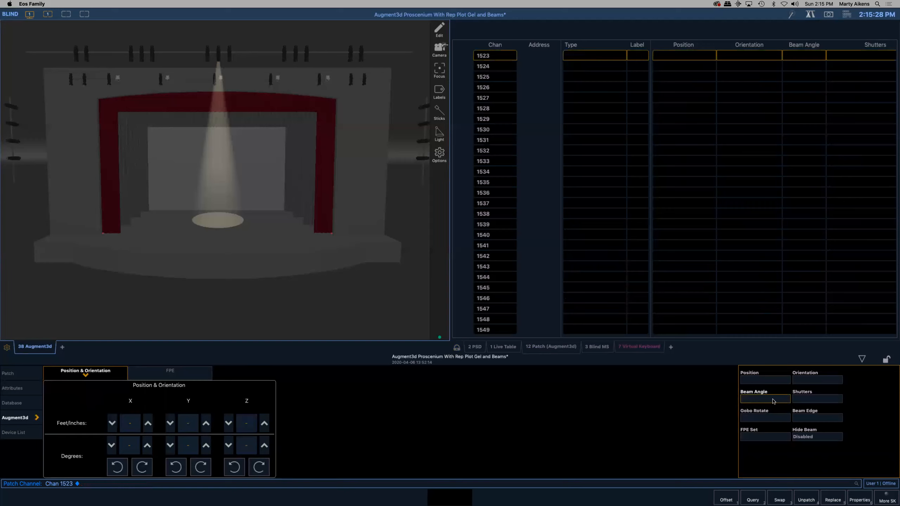
- Set the beam angle of channel 152 to 36 degrees
{"action": "left_click", "coordinate": [219, 54]}
{"action": "left_click", "coordinate": [766, 400]}
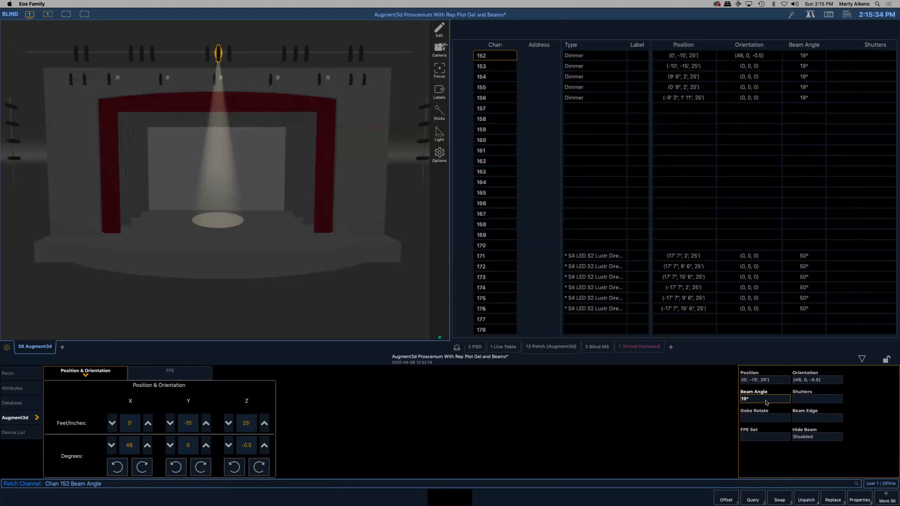
{"action": "type", "text": "36"}
{"action": "key", "text": "Return"}
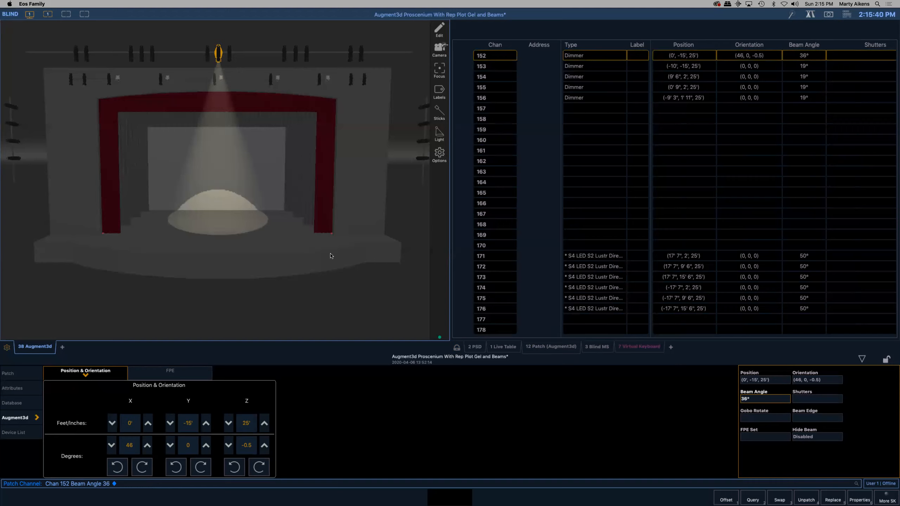
{"action": "left_click", "coordinate": [546, 350]}
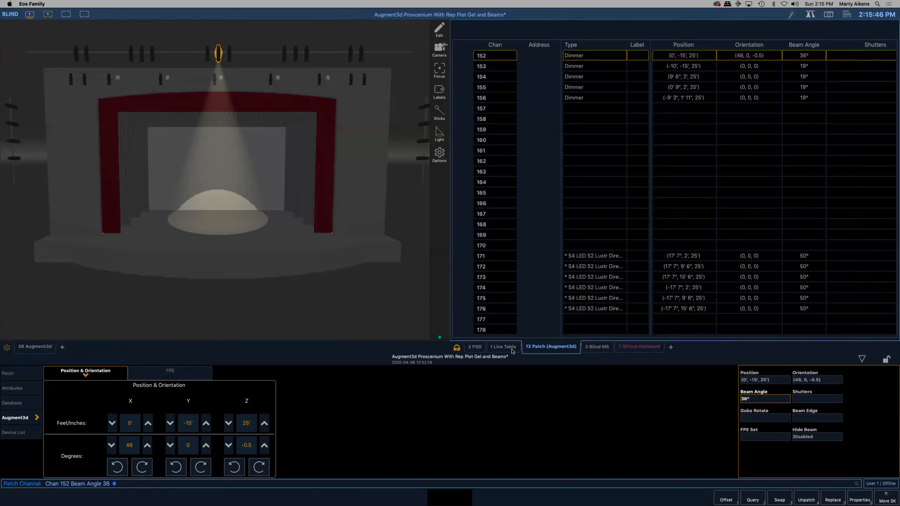
{"action": "left_click", "coordinate": [270, 221]}
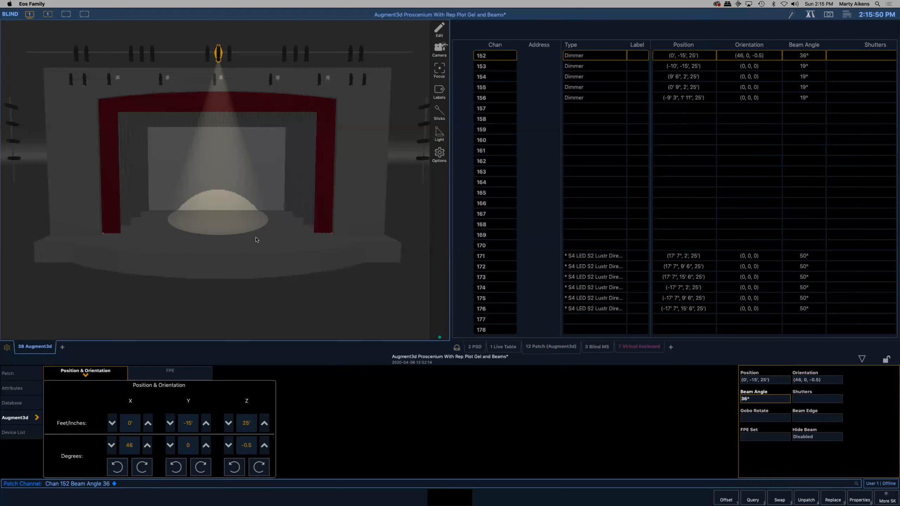
{"action": "left_click", "coordinate": [341, 257]}
{"action": "left_click", "coordinate": [760, 438]}
{"action": "left_click", "coordinate": [493, 59]}
{"action": "left_click", "coordinate": [272, 217]}
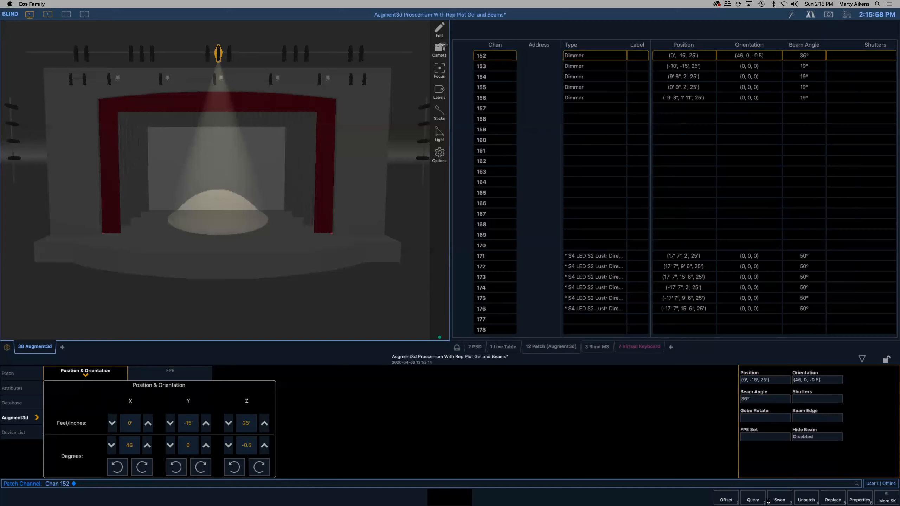
{"action": "left_click", "coordinate": [765, 440]}
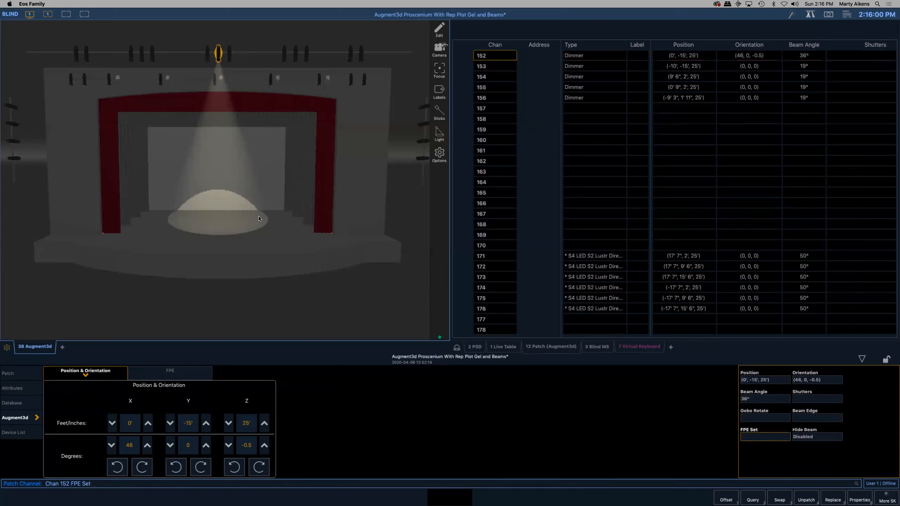
- Refocus channel 152 from centre stage onto the stage-left side curtains, at an orientation of about (49.2, 0, -26.8)
{"action": "left_click", "coordinate": [278, 230]}
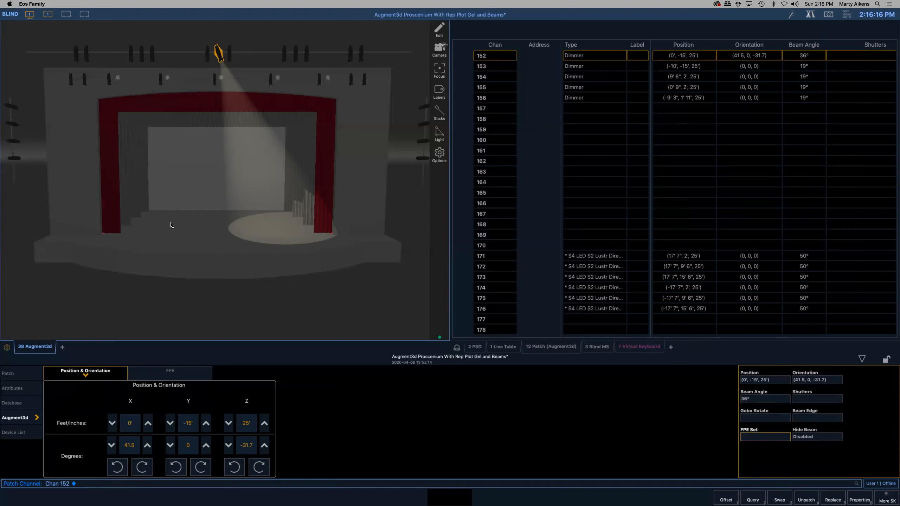
{"action": "left_click_drag", "start_coordinate": [172, 225], "coordinate": [277, 227]}
{"action": "left_click_drag", "start_coordinate": [278, 219], "coordinate": [278, 222]}
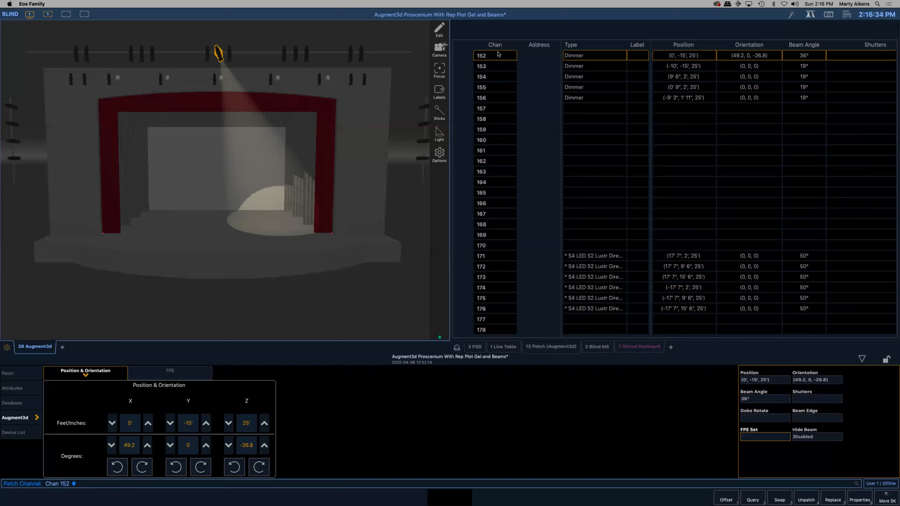
- Cut channel 152's beam with shutter B at thrust 63, angle 42°, and shutter A at thrust 44, angle 14°
{"action": "left_click", "coordinate": [819, 400]}
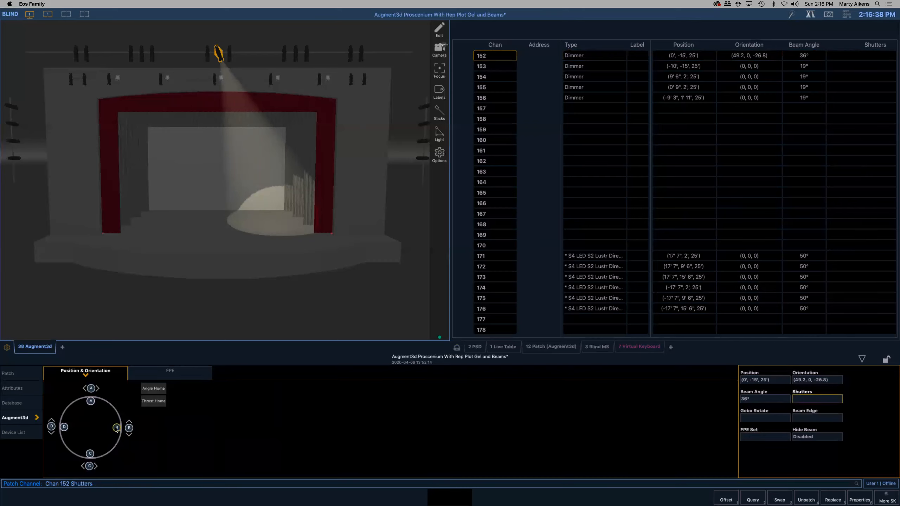
{"action": "left_click_drag", "start_coordinate": [117, 428], "coordinate": [121, 403]}
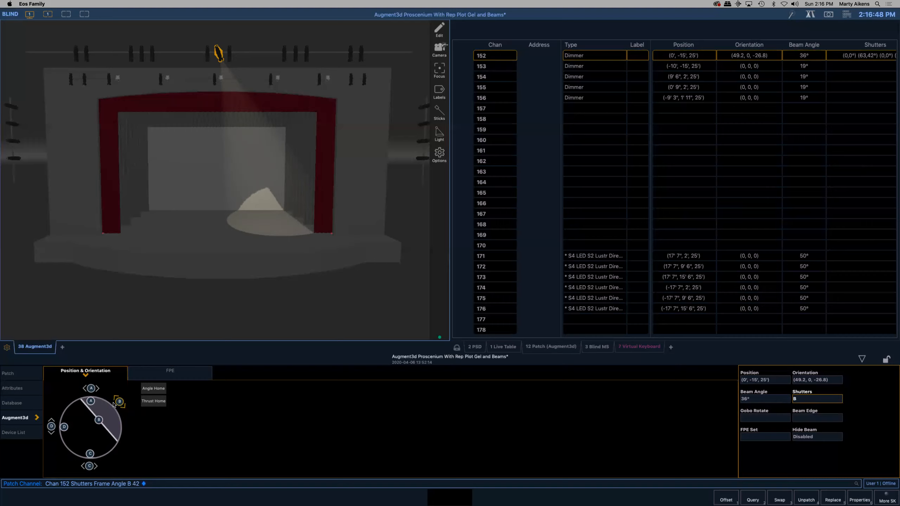
{"action": "mouse_move", "coordinate": [90, 402]}
{"action": "left_mouse_down"}
{"action": "mouse_move", "coordinate": [90, 417]}
{"action": "mouse_move", "coordinate": [90, 390]}
{"action": "mouse_move", "coordinate": [82, 388]}
{"action": "mouse_move", "coordinate": [89, 412]}
{"action": "left_mouse_up"}
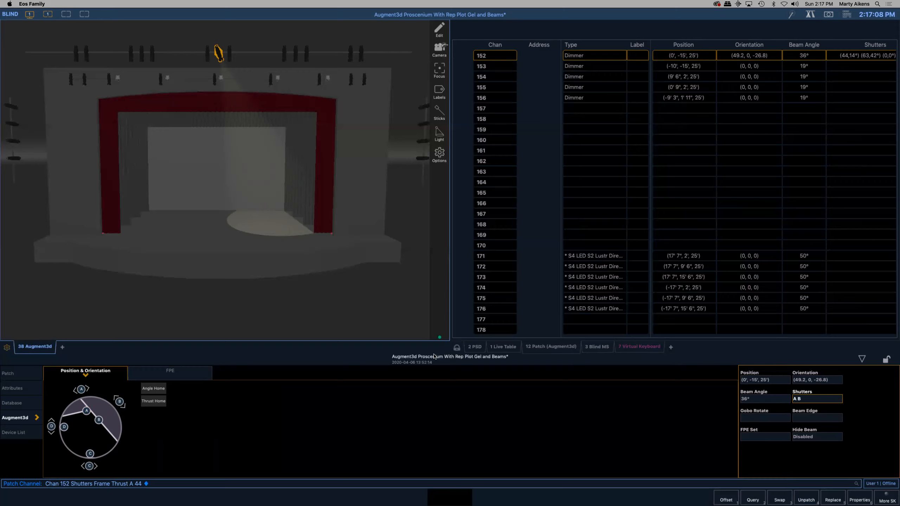
- Look at the FPE page of channel 152's Augment3d settings and switch the patch to its database properties
{"action": "left_click", "coordinate": [170, 375]}
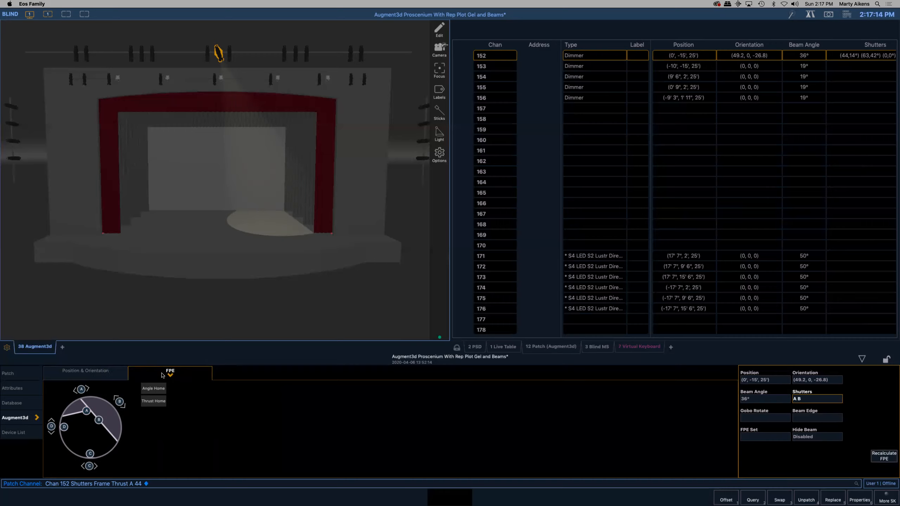
{"action": "left_click", "coordinate": [77, 377]}
{"action": "left_click", "coordinate": [16, 407]}
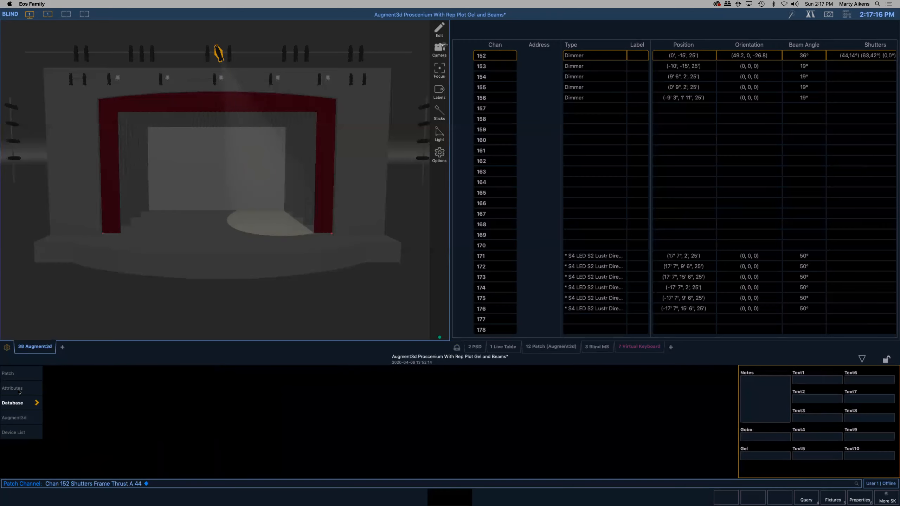
{"action": "left_click", "coordinate": [751, 457]}
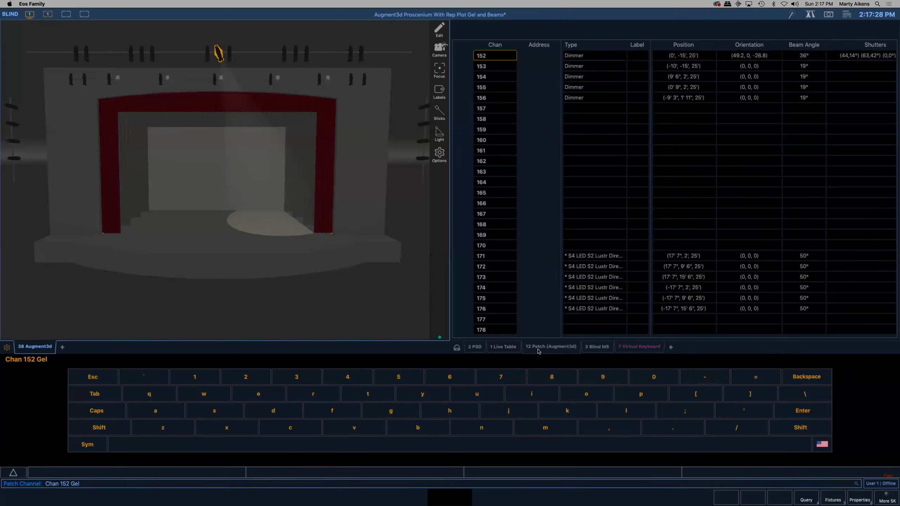
{"action": "left_click", "coordinate": [553, 349]}
{"action": "left_click", "coordinate": [600, 349]}
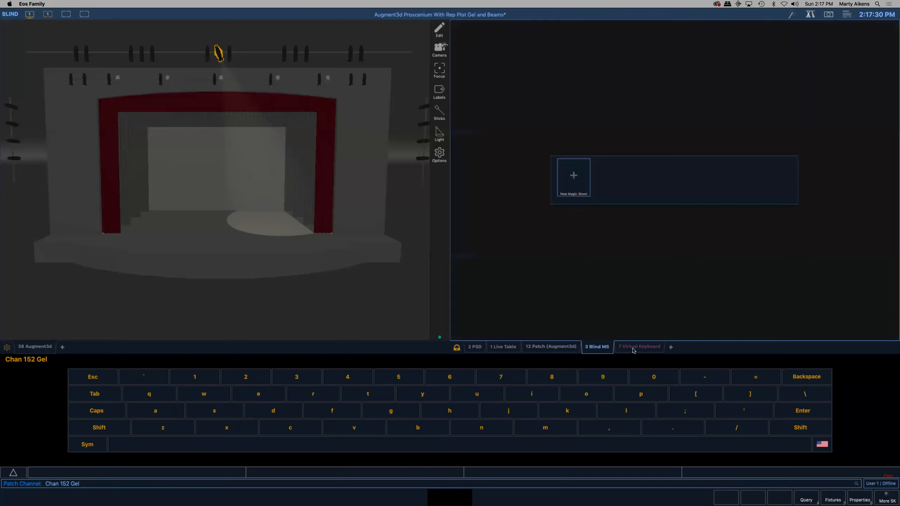
{"action": "left_click", "coordinate": [497, 349]}
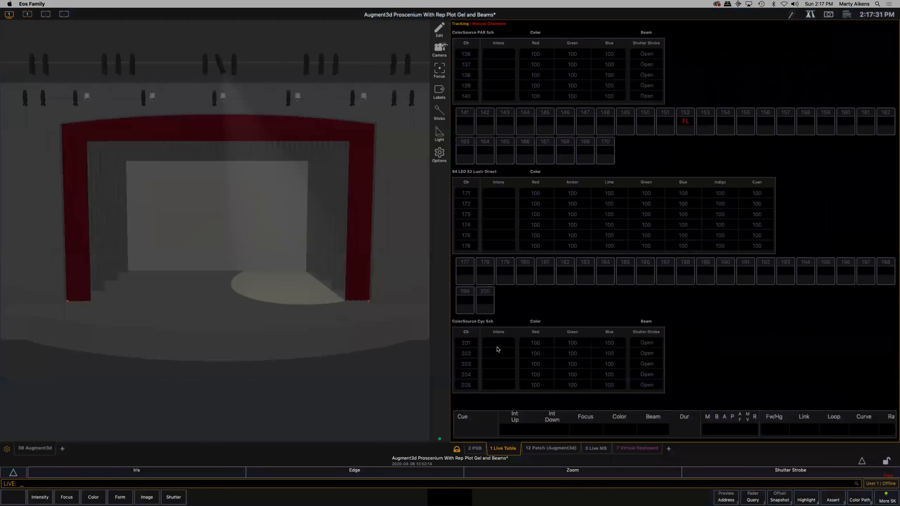
{"action": "left_click", "coordinate": [551, 448]}
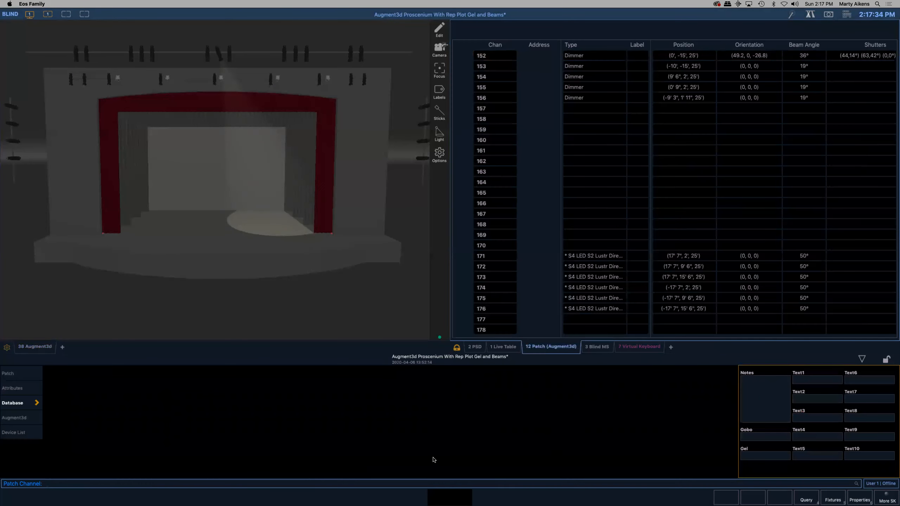
- Assign the Apollo gobo "tweed two" from the ColorScenic gobos to channel 152 in the patch database
{"action": "left_click", "coordinate": [764, 439]}
{"action": "left_click", "coordinate": [219, 55]}
{"action": "left_click", "coordinate": [219, 55]}
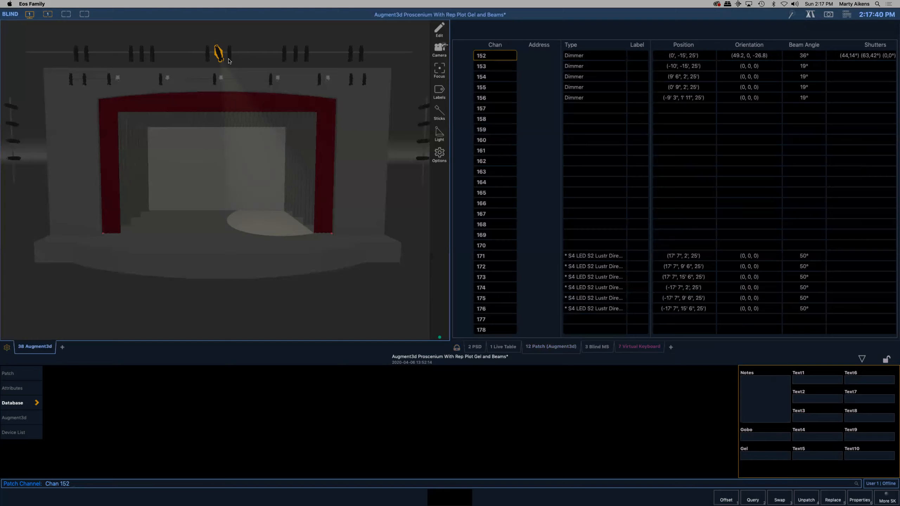
{"action": "left_click", "coordinate": [764, 435]}
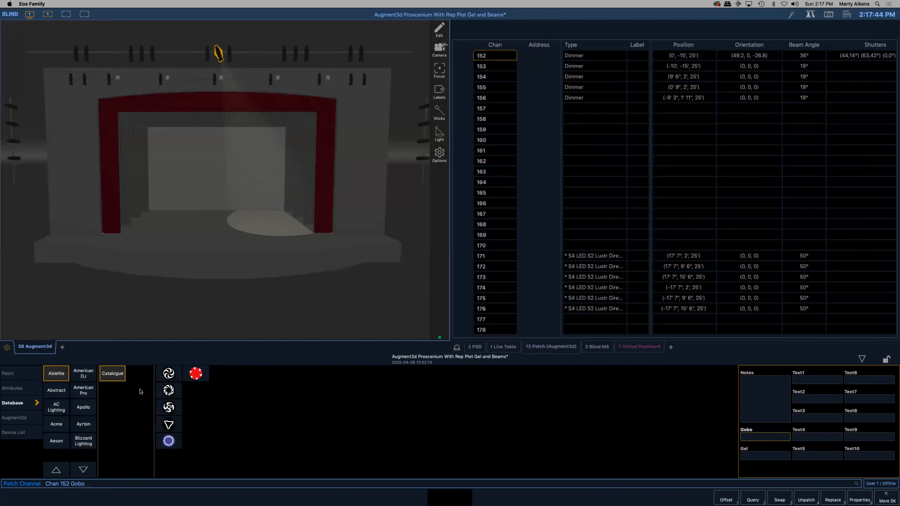
{"action": "left_click", "coordinate": [87, 411]}
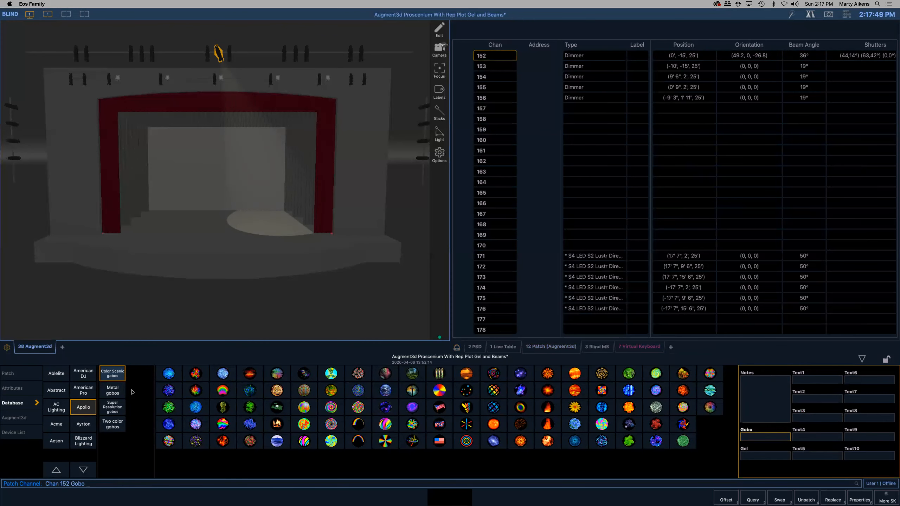
{"action": "left_click", "coordinate": [117, 390]}
{"action": "left_click", "coordinate": [114, 375]}
{"action": "left_click", "coordinate": [358, 390]}
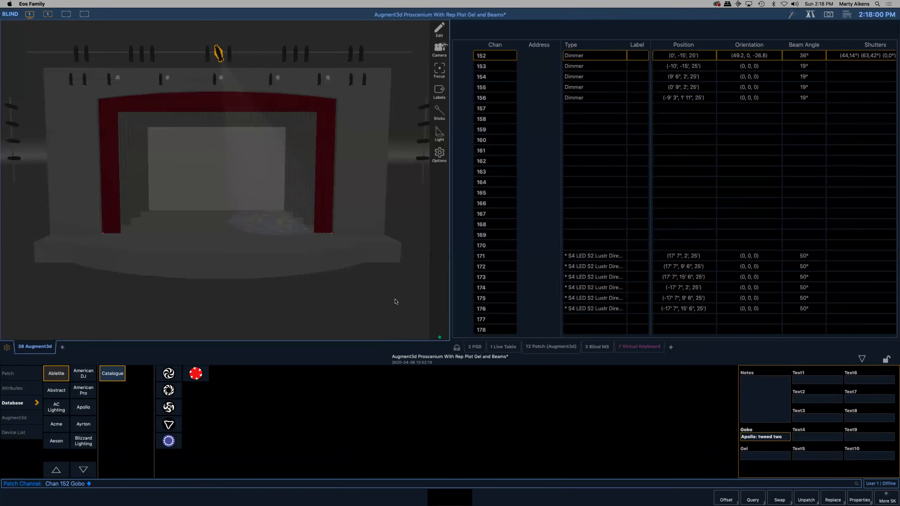
- Turn the ambient light off and examine channel 152's gobo projection on the stage floor up close
{"action": "left_click", "coordinate": [439, 134]}
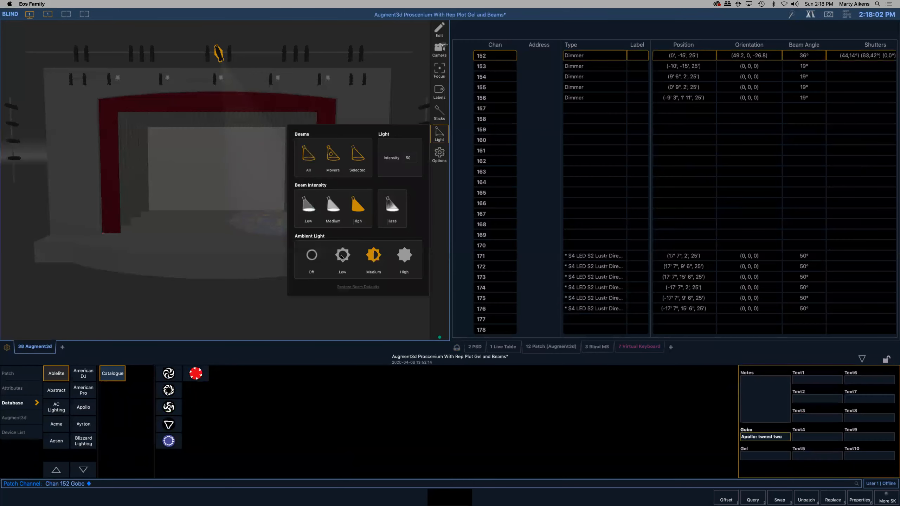
{"action": "left_click", "coordinate": [312, 258]}
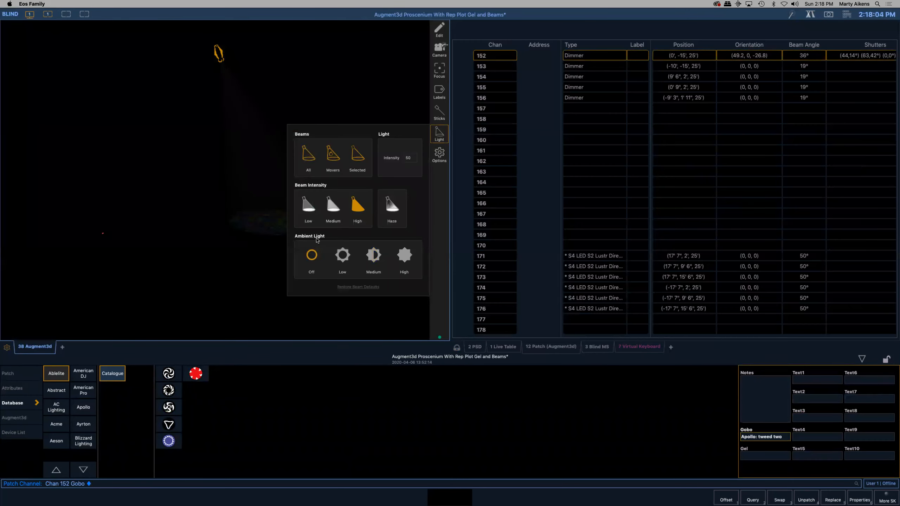
{"action": "left_click", "coordinate": [249, 291]}
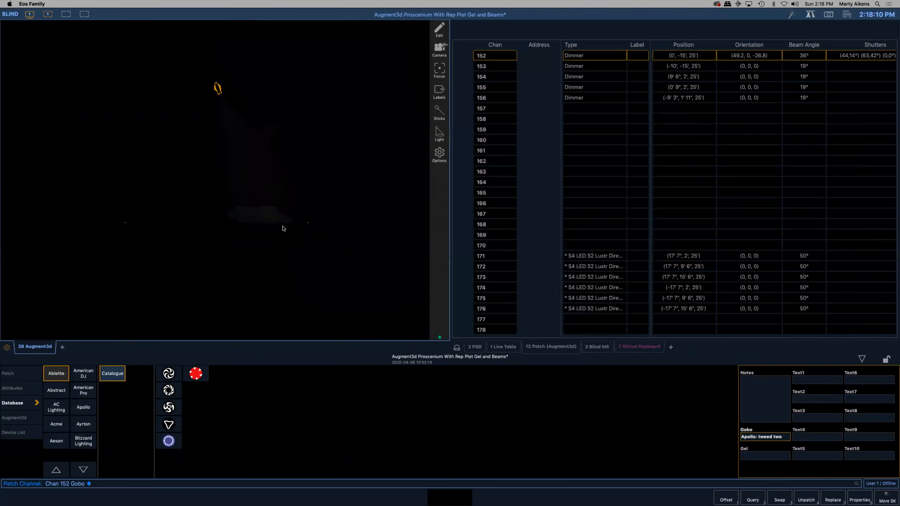
{"action": "scroll", "coordinate": [278, 222], "scroll_direction": "up", "scroll_amount": 1}
{"action": "scroll", "coordinate": [311, 237], "scroll_direction": "up", "scroll_amount": 3}
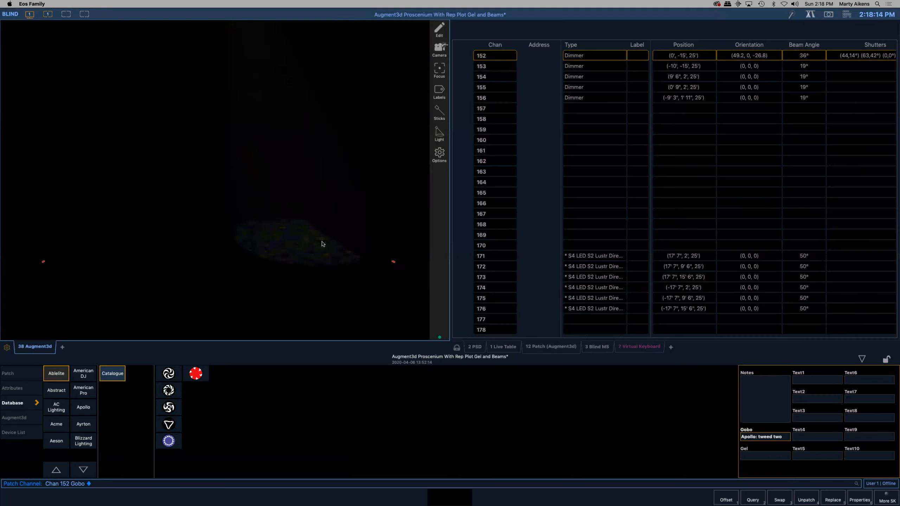
{"action": "scroll", "coordinate": [322, 243], "scroll_direction": "up", "scroll_amount": 2}
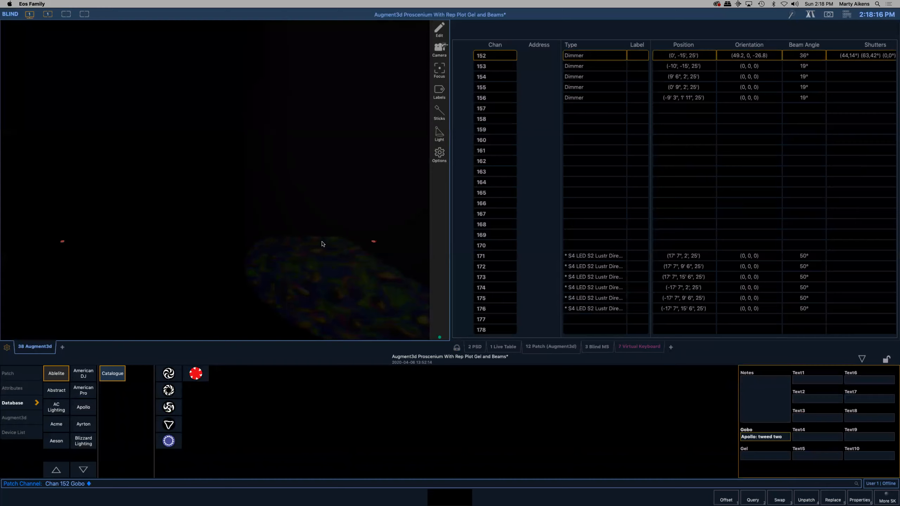
{"action": "scroll", "coordinate": [323, 243], "scroll_direction": "down", "scroll_amount": 3}
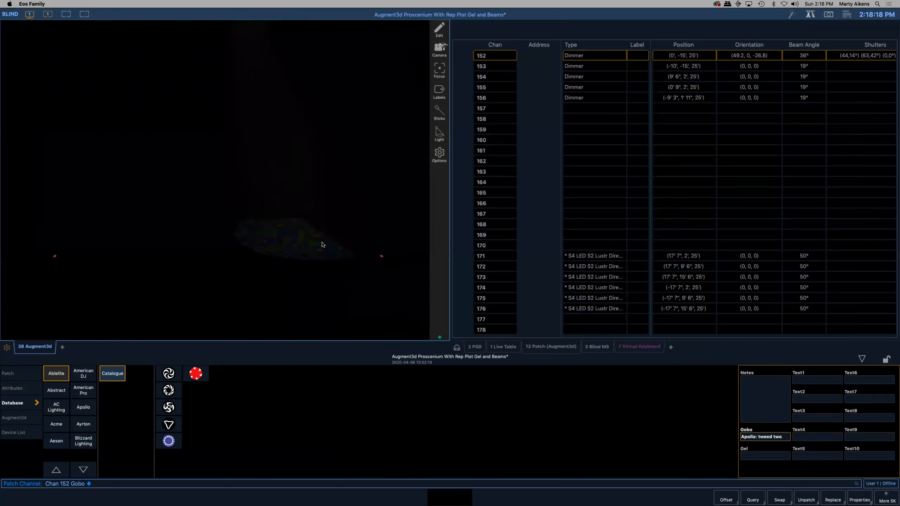
{"action": "scroll", "coordinate": [322, 244], "scroll_direction": "down", "scroll_amount": 3}
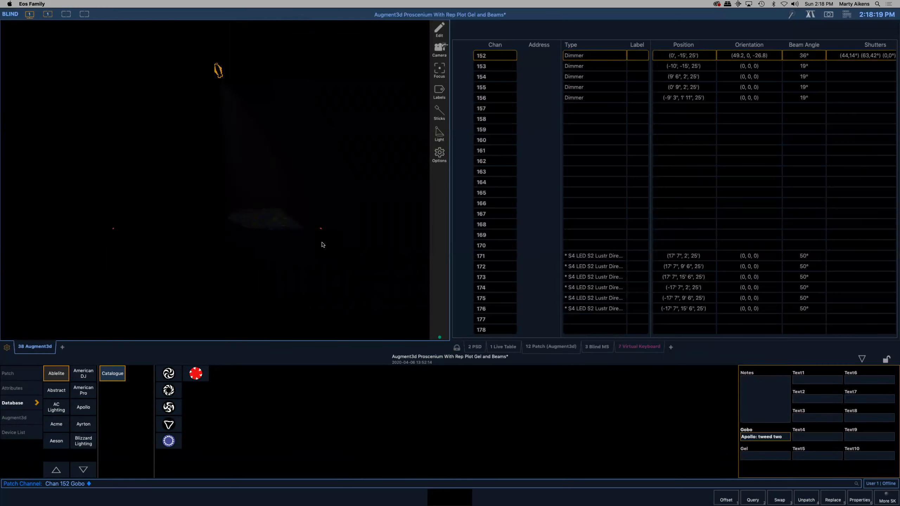
- Return to the live table and set the ambient light to Medium
{"action": "left_click", "coordinate": [498, 348]}
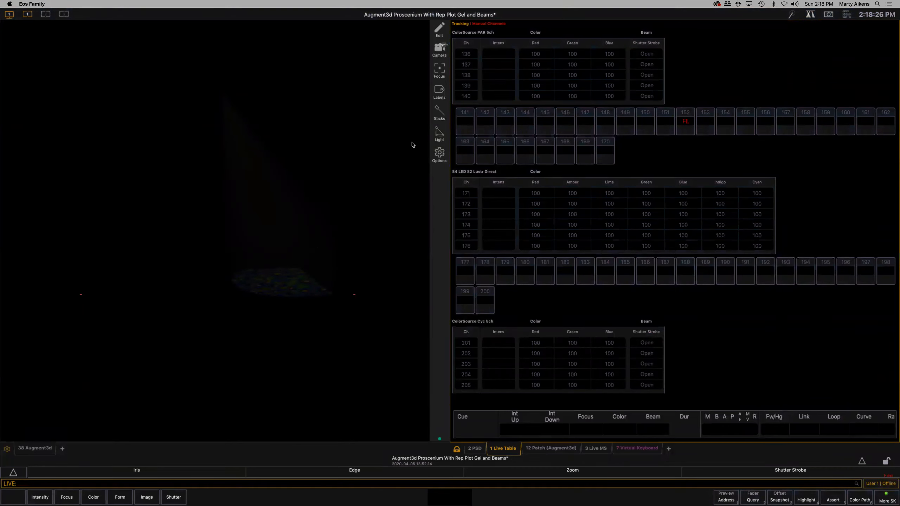
{"action": "left_click", "coordinate": [438, 132]}
{"action": "left_click", "coordinate": [438, 133]}
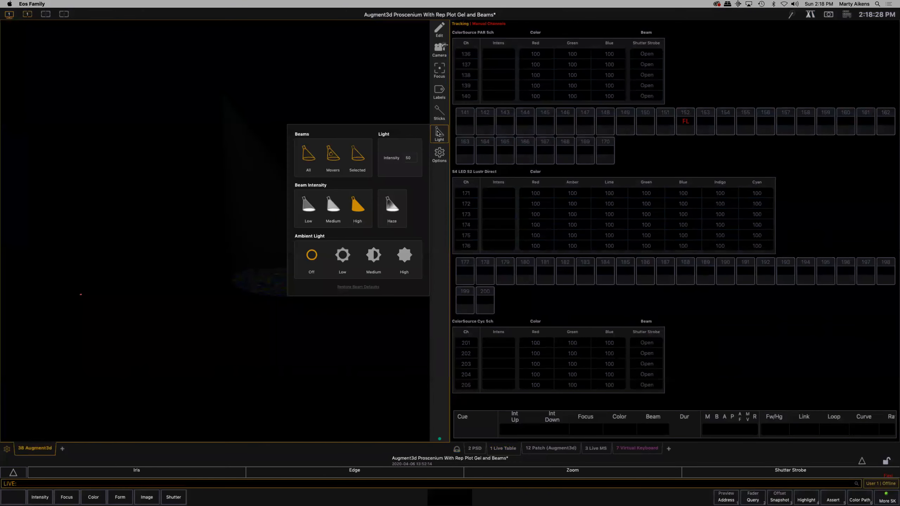
{"action": "left_click", "coordinate": [342, 256]}
{"action": "left_click", "coordinate": [373, 257]}
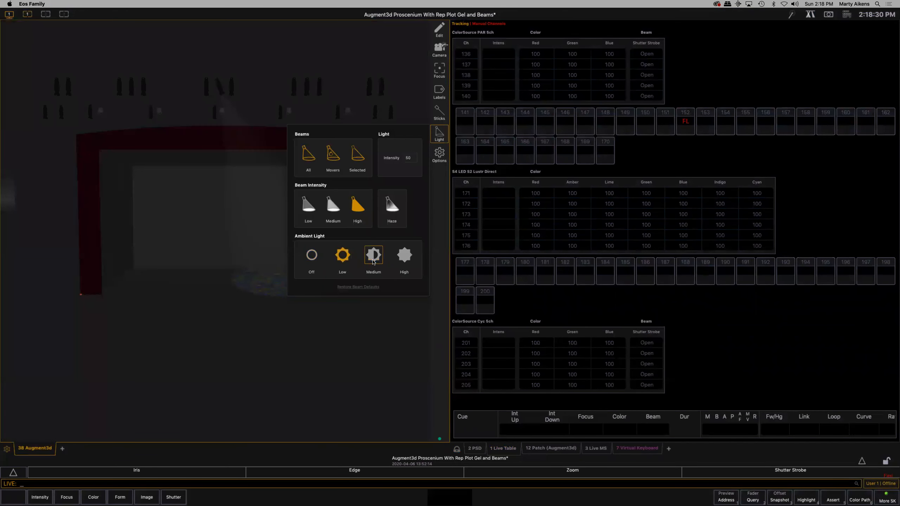
{"action": "left_click", "coordinate": [368, 321]}
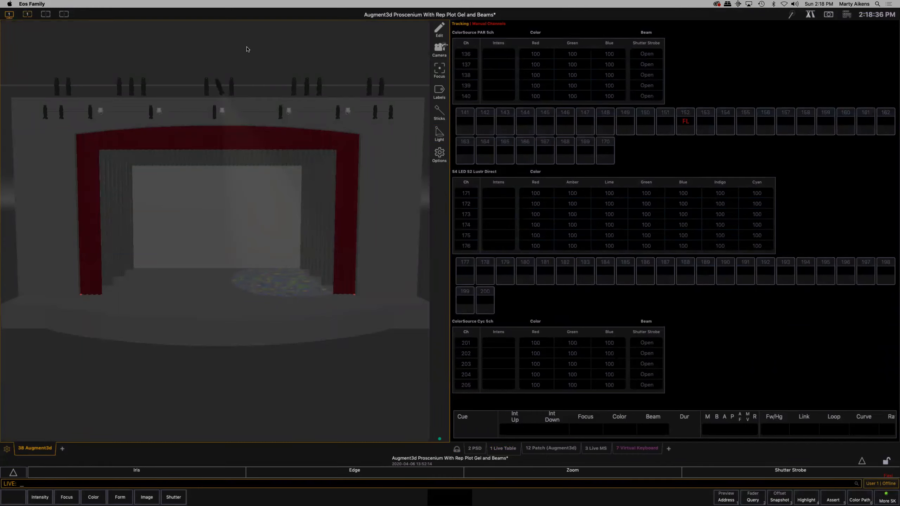
- Go back to the patch and compare its Database, Attributes and Augment3d property views, ending on Augment3d
{"action": "left_click", "coordinate": [220, 87]}
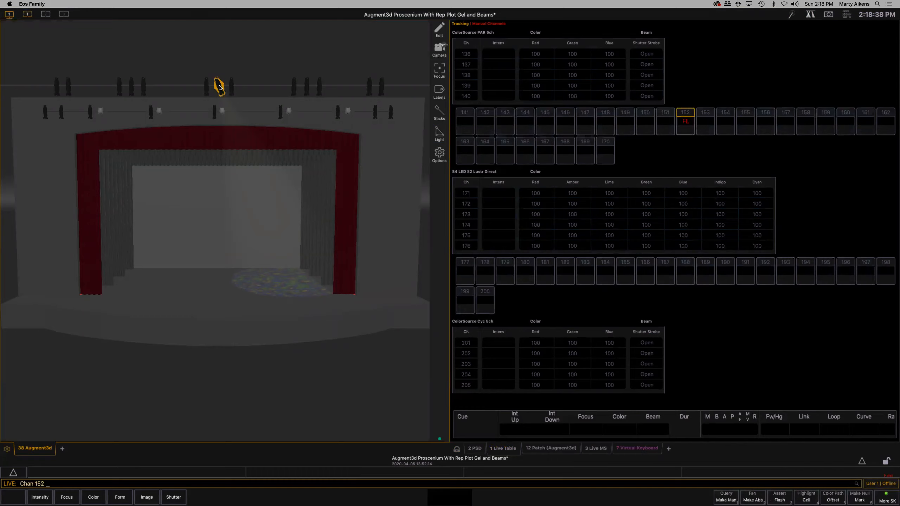
{"action": "left_click", "coordinate": [232, 86], "text": "shift"}
{"action": "left_click", "coordinate": [563, 449]}
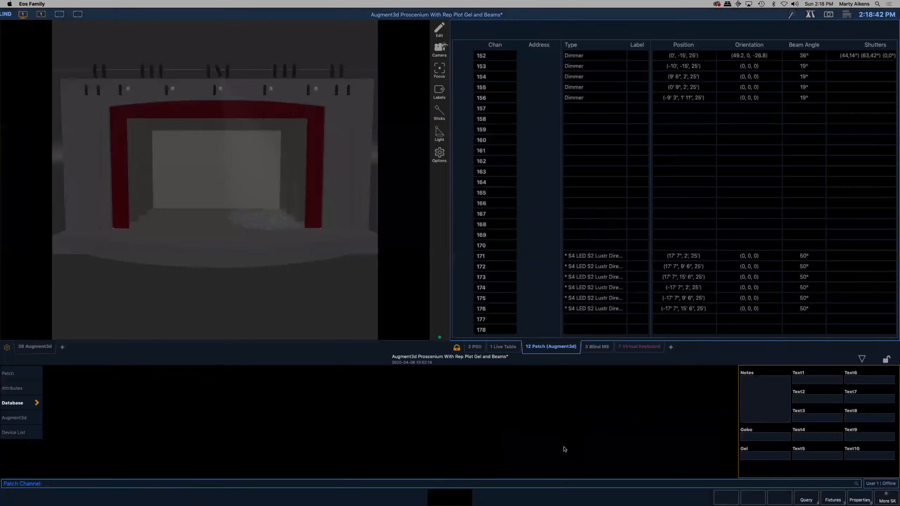
{"action": "left_click", "coordinate": [19, 420]}
{"action": "left_click", "coordinate": [11, 403]}
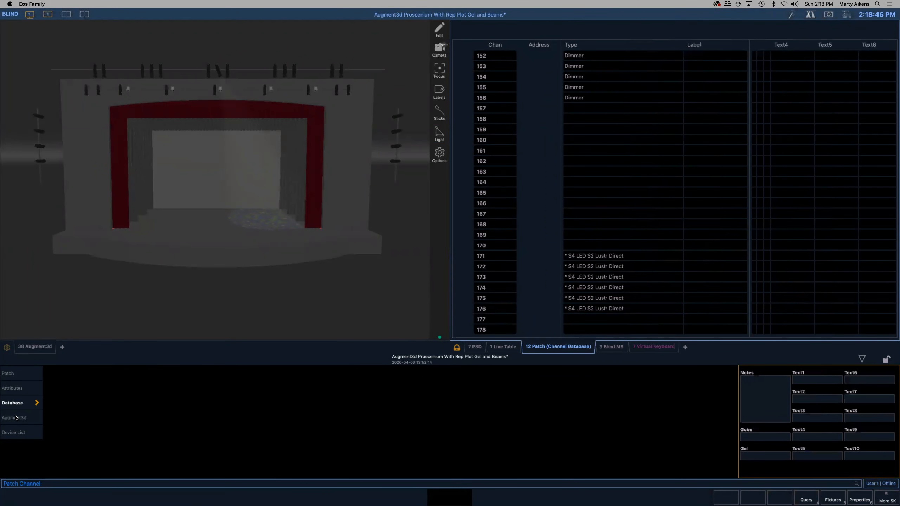
{"action": "left_click", "coordinate": [17, 419]}
{"action": "left_click", "coordinate": [12, 389]}
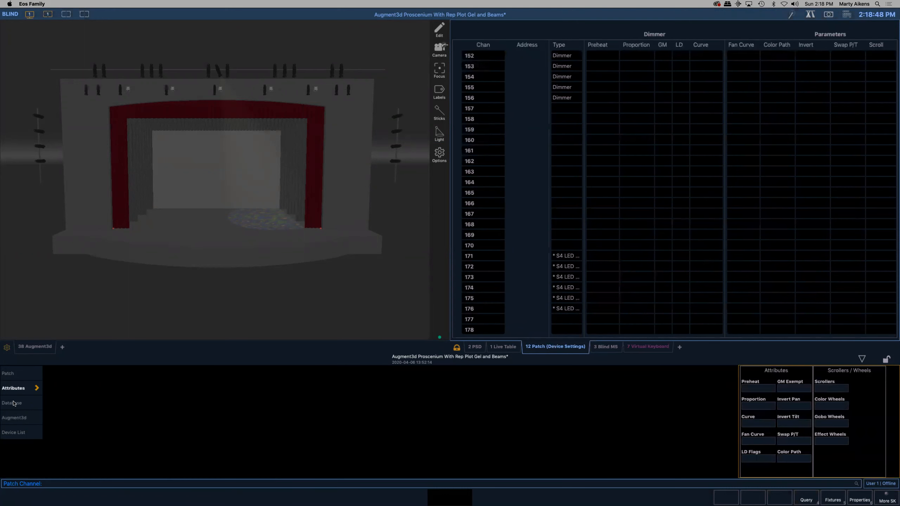
{"action": "left_click", "coordinate": [14, 404]}
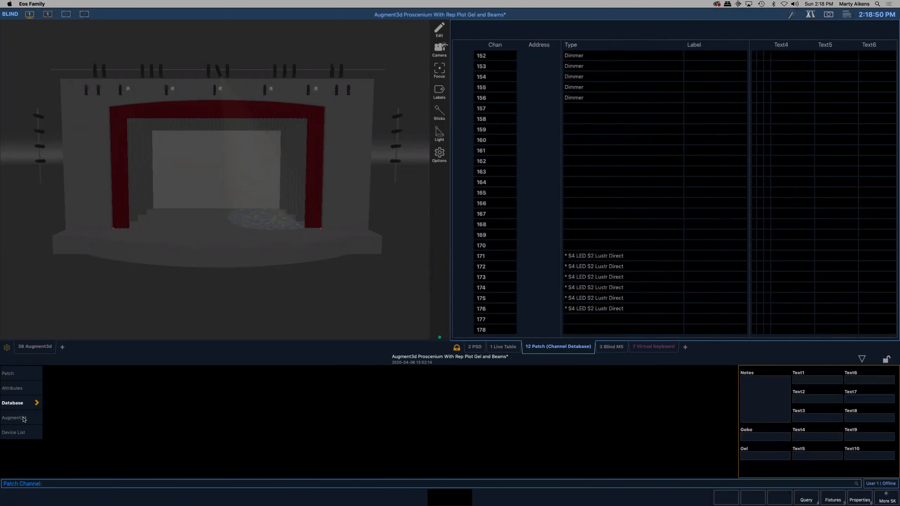
{"action": "left_click", "coordinate": [24, 419]}
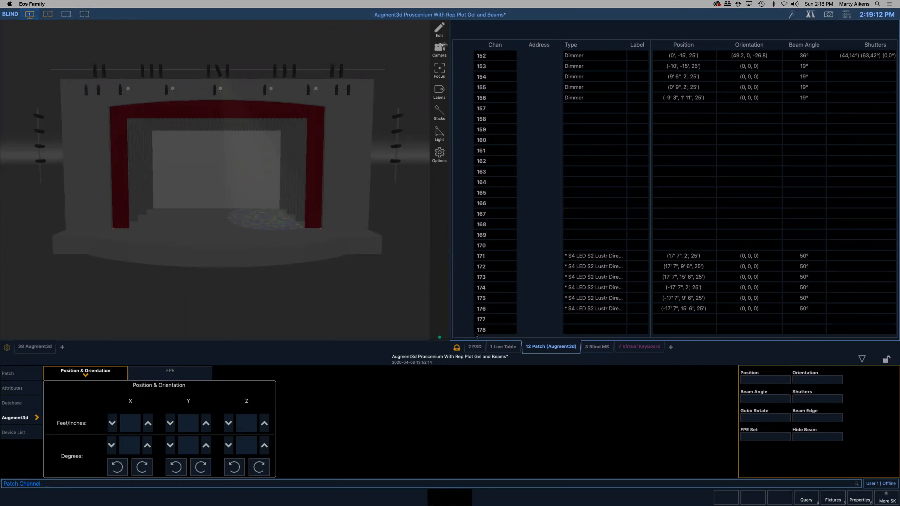
- In the live table, bring channel 55, the top fixture on the stage-right front-of-house boom, to intensity 100
{"action": "left_click", "coordinate": [505, 349]}
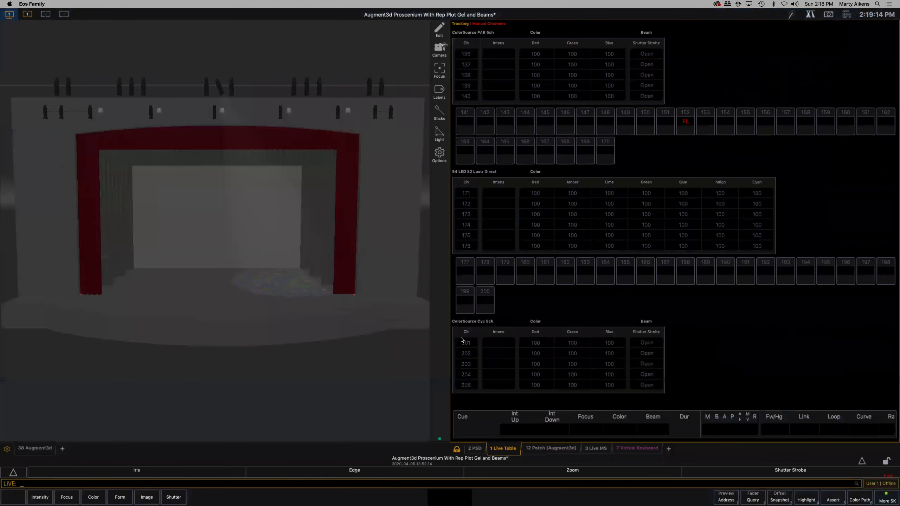
{"action": "scroll", "coordinate": [354, 319], "scroll_direction": "down", "scroll_amount": 5}
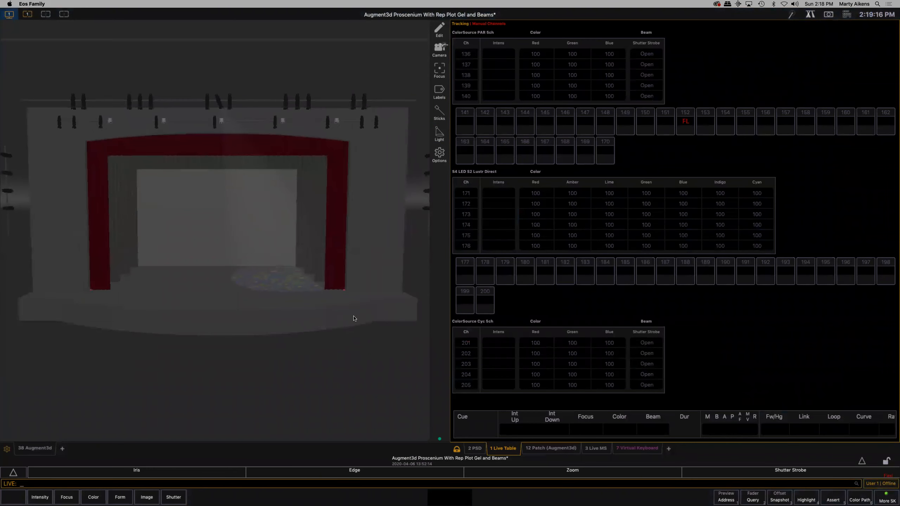
{"action": "scroll", "coordinate": [353, 318], "scroll_direction": "down", "scroll_amount": 2}
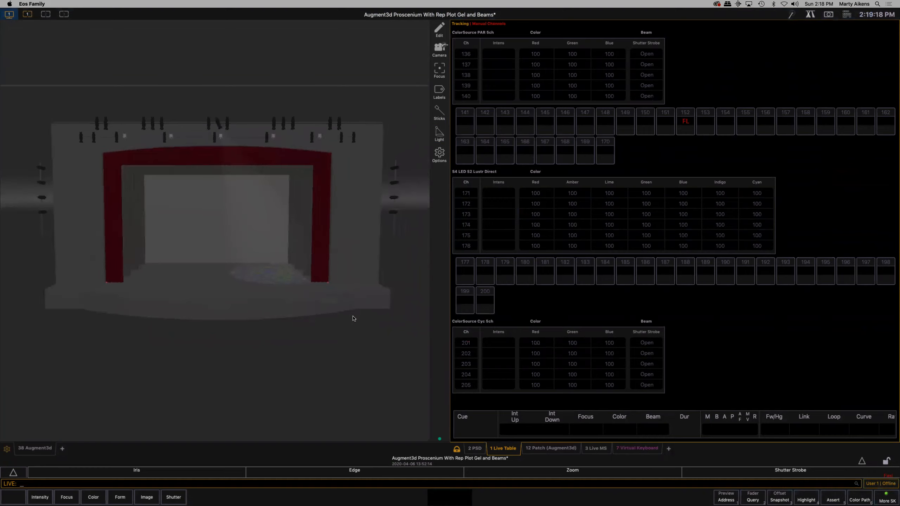
{"action": "scroll", "coordinate": [353, 318], "scroll_direction": "down", "scroll_amount": 3}
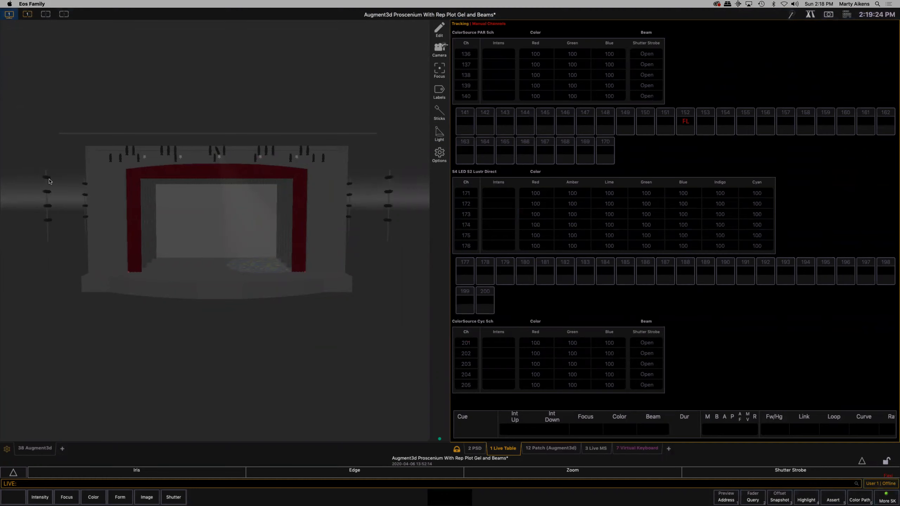
{"action": "left_click", "coordinate": [47, 180]}
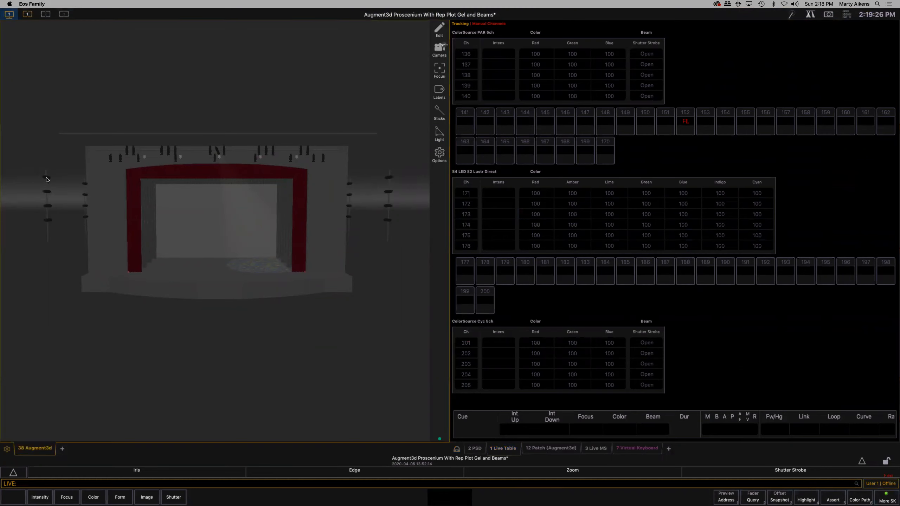
{"action": "left_click", "coordinate": [46, 179]}
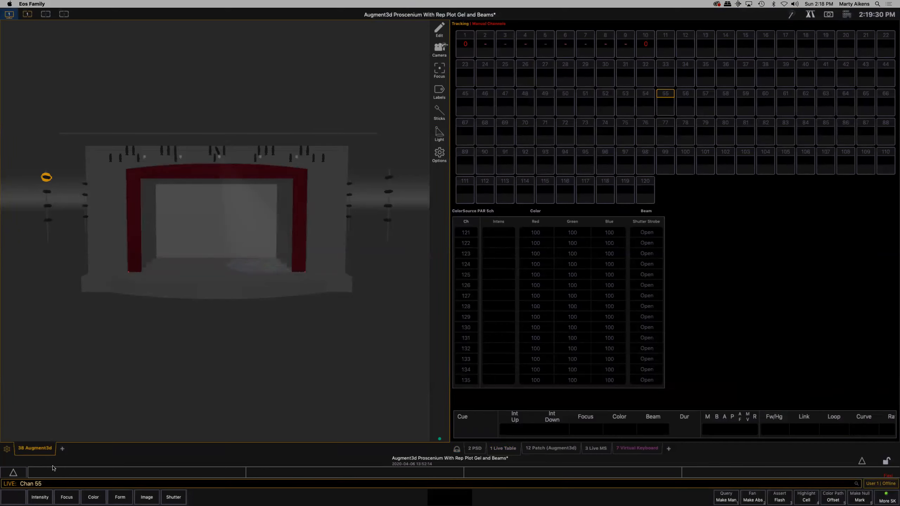
{"action": "left_click", "coordinate": [40, 497]}
{"action": "type", "text": "100"}
{"action": "key", "text": "Return"}
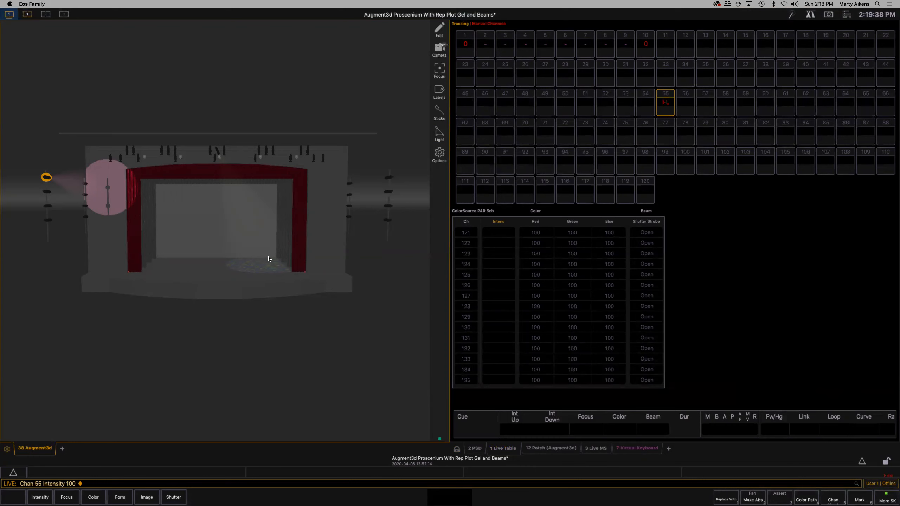
- In the patch, focus channel 55 across to the stage-left side of the stage, at an orientation of about (70.5, 0, -40.4)
{"action": "left_click", "coordinate": [550, 449]}
{"action": "left_click", "coordinate": [86, 141]}
{"action": "left_click", "coordinate": [86, 141]}
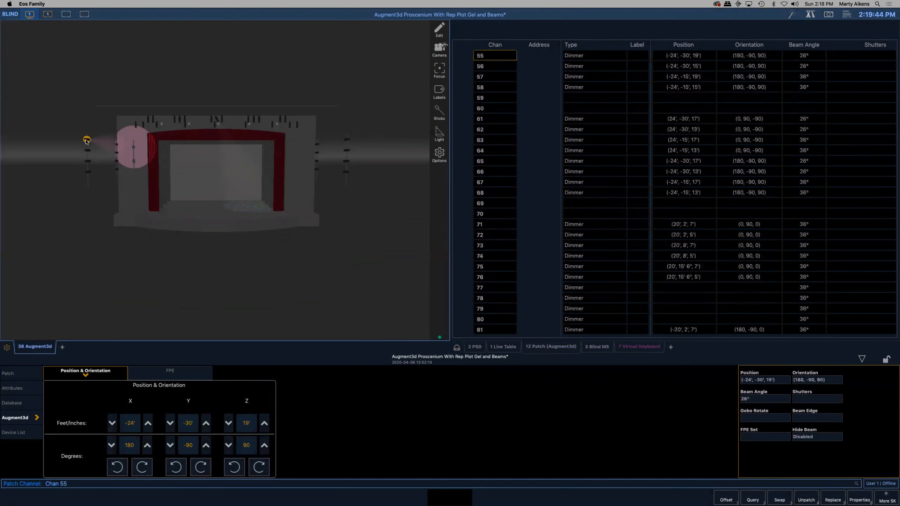
{"action": "left_click_drag", "start_coordinate": [207, 195], "coordinate": [247, 208]}
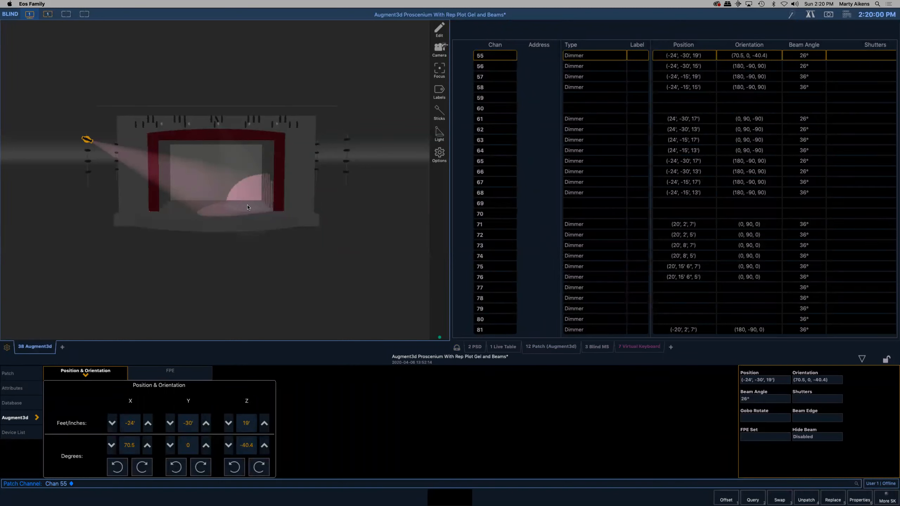
- Cut the upper part of channel 55's beam with shutter A at thrust 77, angle -21°, and an angled shutter D
{"action": "left_click", "coordinate": [813, 400]}
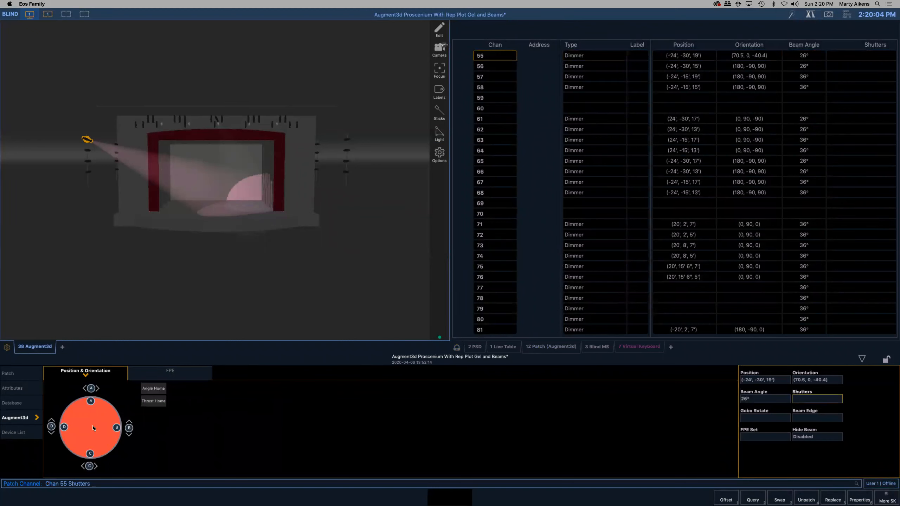
{"action": "left_click_drag", "start_coordinate": [118, 430], "coordinate": [74, 394]}
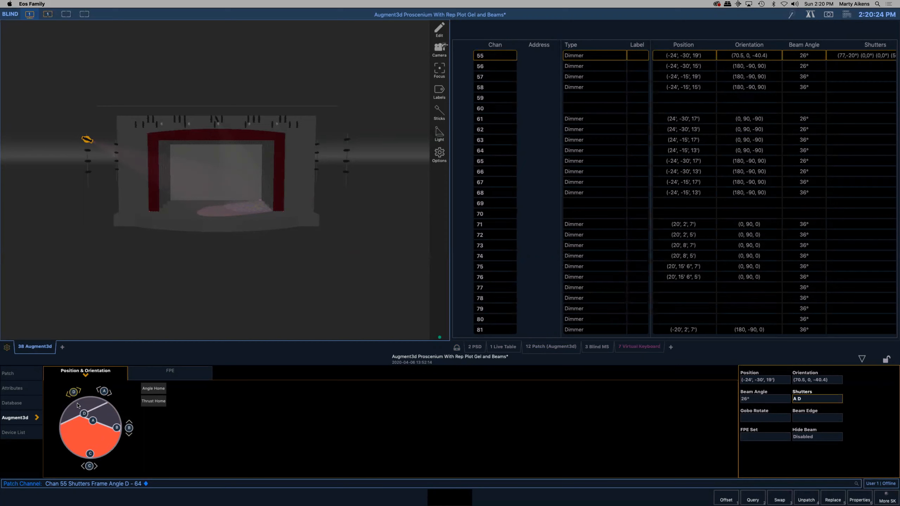
{"action": "mouse_move", "coordinate": [84, 413]}
{"action": "left_mouse_down"}
{"action": "mouse_move", "coordinate": [79, 392]}
{"action": "mouse_move", "coordinate": [65, 398]}
{"action": "mouse_move", "coordinate": [96, 424]}
{"action": "left_mouse_up"}
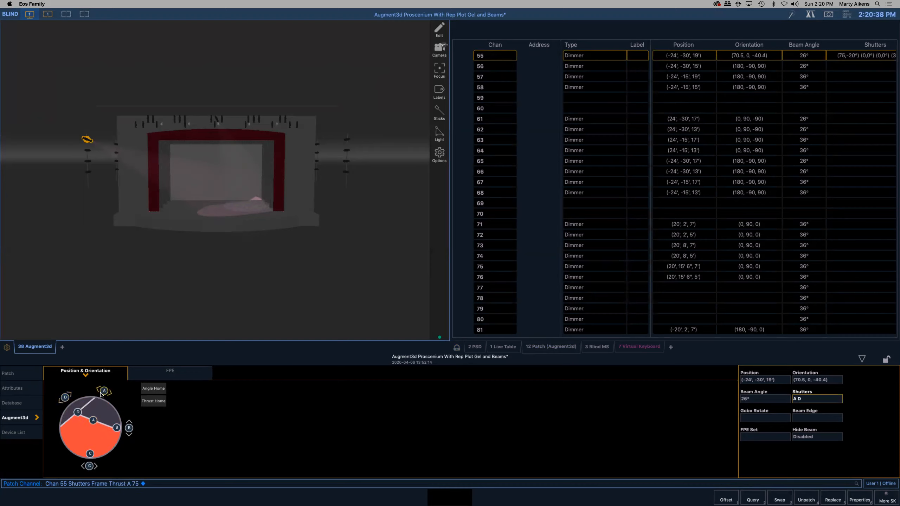
{"action": "left_click_drag", "start_coordinate": [98, 393], "coordinate": [95, 421]}
{"action": "left_click_drag", "start_coordinate": [93, 424], "coordinate": [96, 423]}
- In the patch database properties, assign the Apollo "tweed two" colour gobo to channel 55
{"action": "left_click", "coordinate": [16, 389]}
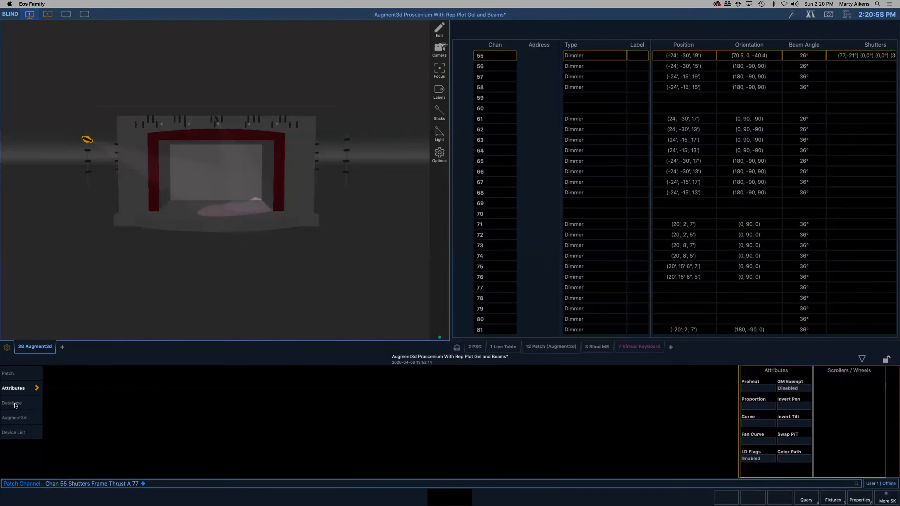
{"action": "left_click", "coordinate": [16, 404]}
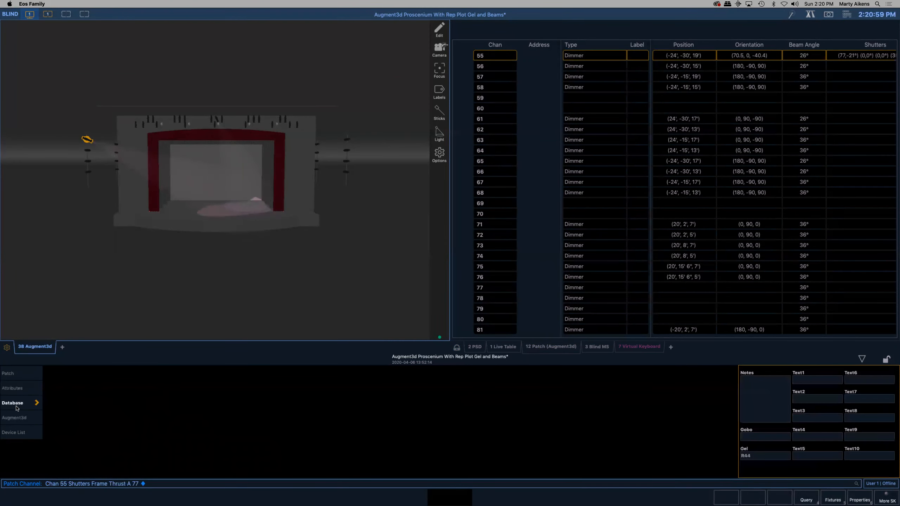
{"action": "left_click", "coordinate": [763, 440]}
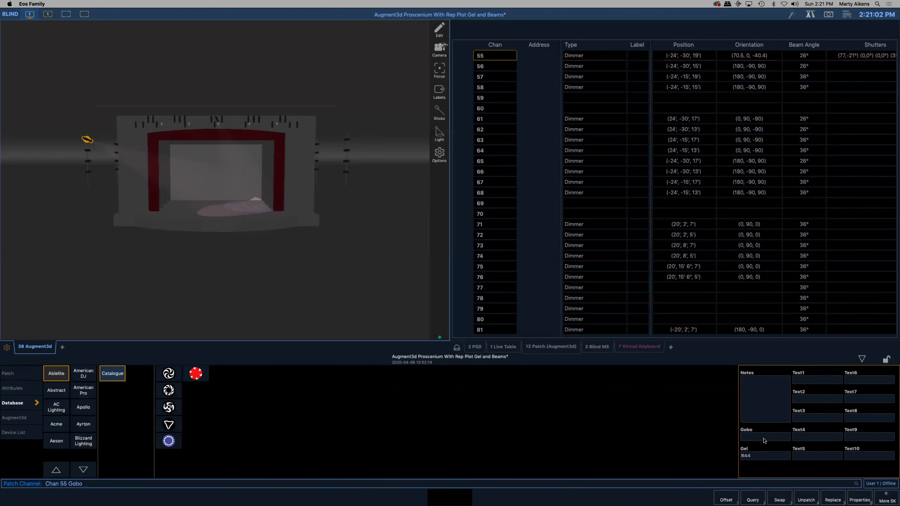
{"action": "left_click", "coordinate": [88, 408]}
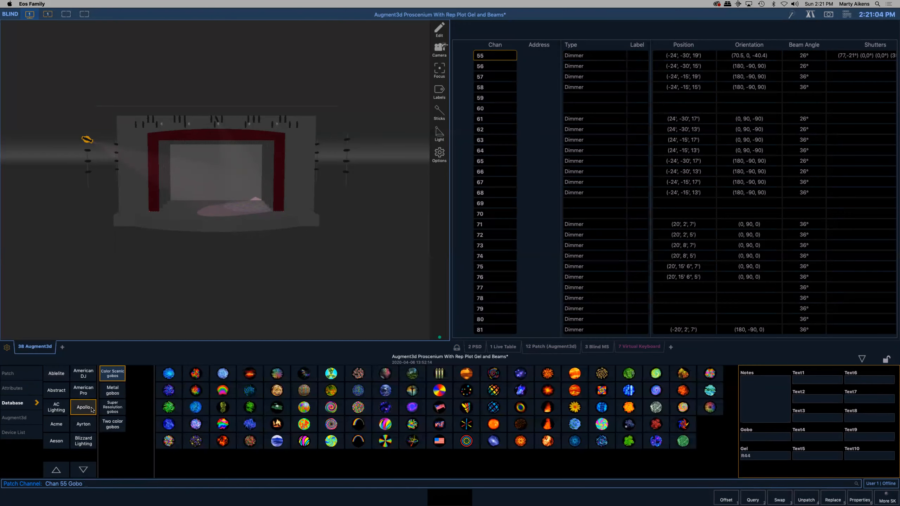
{"action": "left_click", "coordinate": [358, 392]}
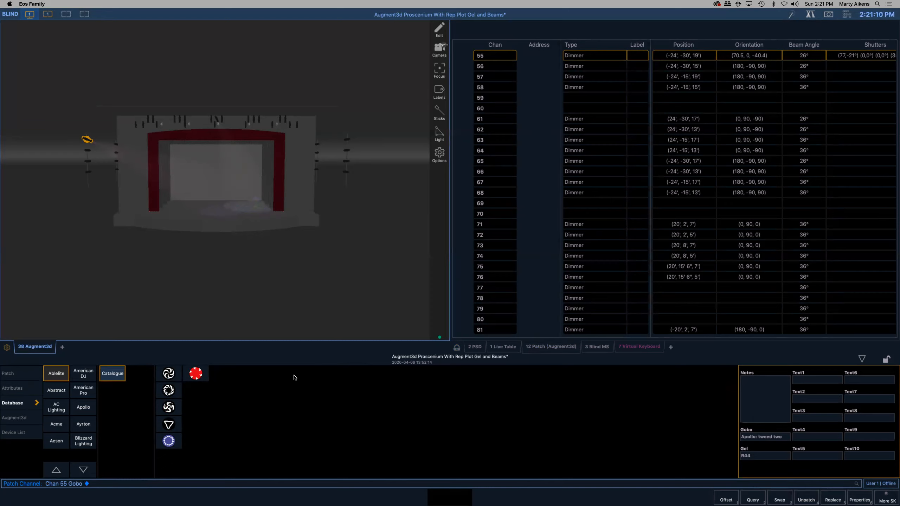
- Turn the ambient light off and examine the gobo beams of channels 55 and 152 on the stage, also with the live table open
{"action": "scroll", "coordinate": [228, 205], "scroll_direction": "up", "scroll_amount": 5}
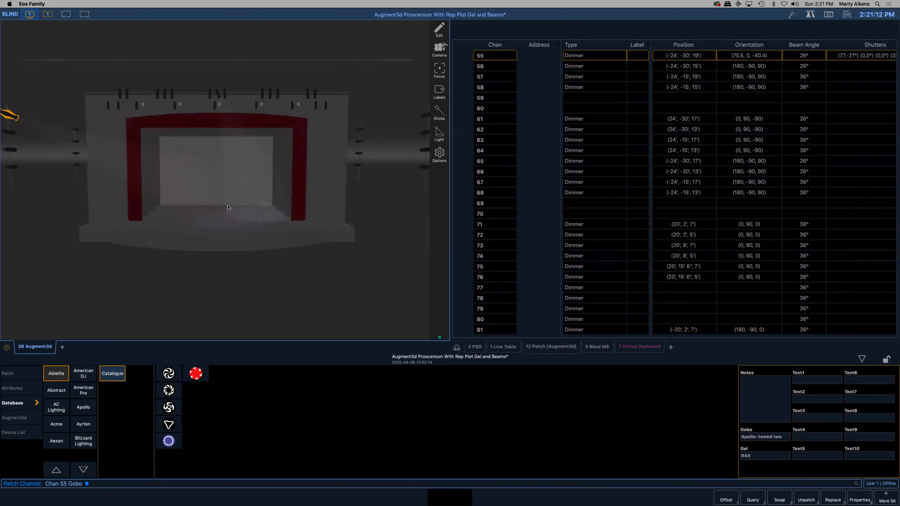
{"action": "scroll", "coordinate": [227, 207], "scroll_direction": "up", "scroll_amount": 3}
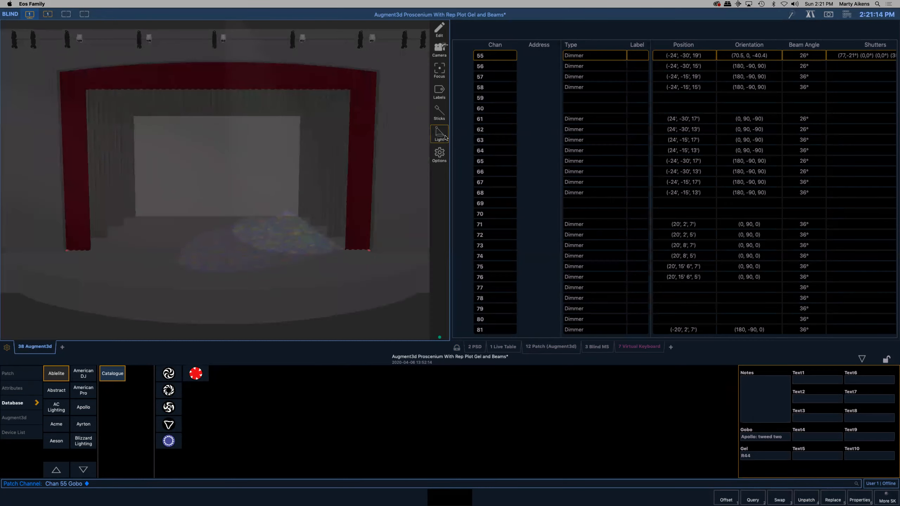
{"action": "left_click", "coordinate": [439, 133]}
{"action": "left_click", "coordinate": [311, 255]}
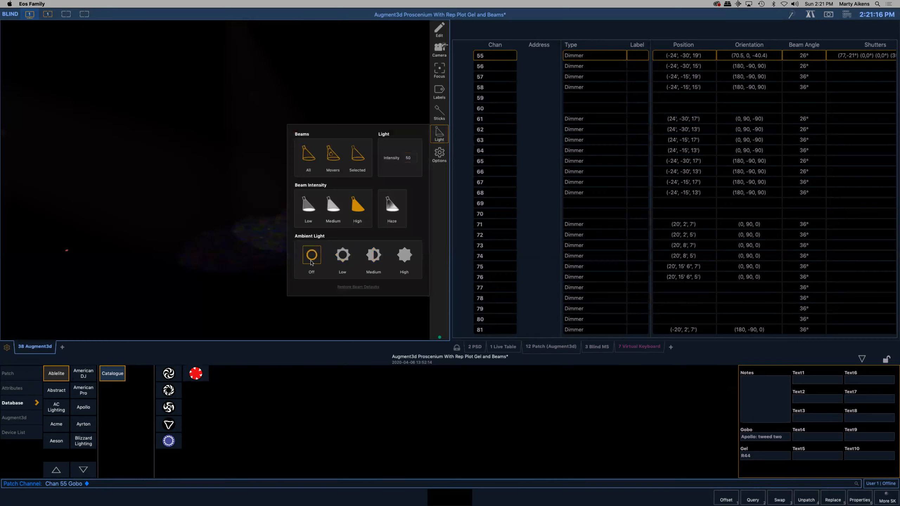
{"action": "left_click", "coordinate": [250, 258]}
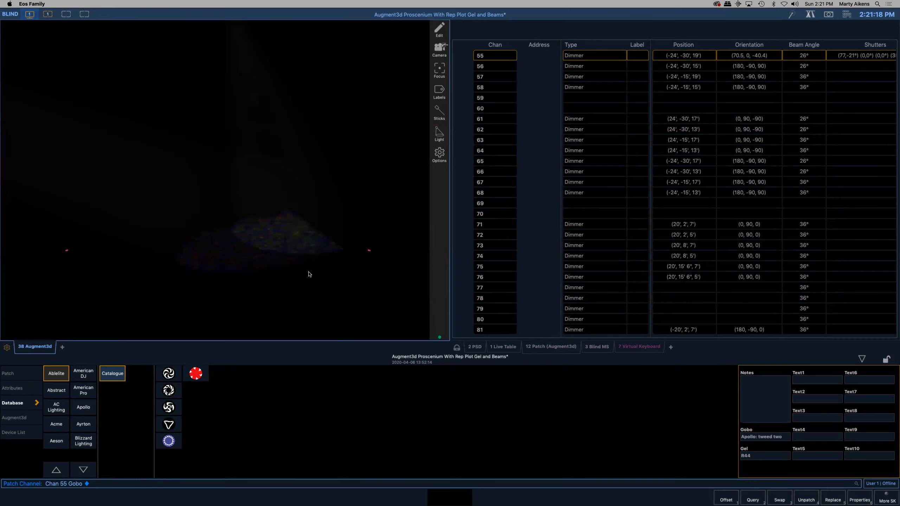
{"action": "left_click", "coordinate": [506, 350]}
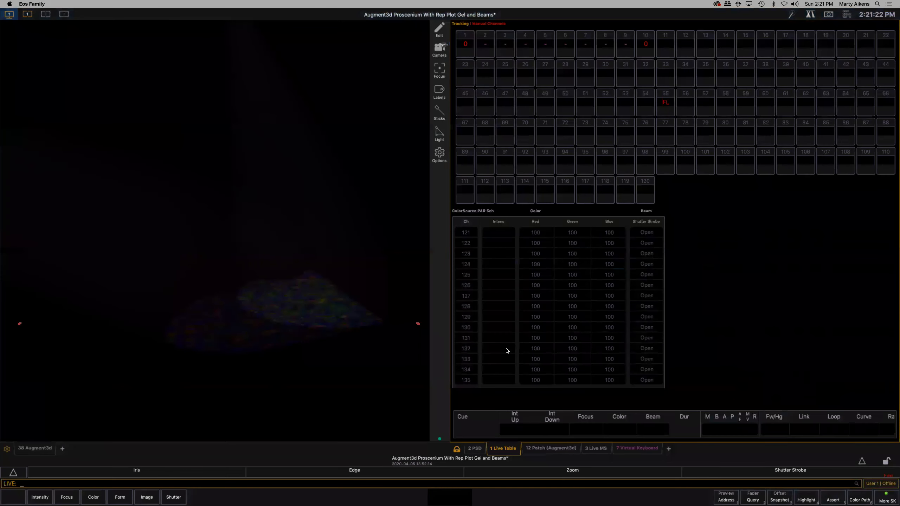
{"action": "left_click", "coordinate": [103, 427]}
{"action": "scroll", "coordinate": [241, 297], "scroll_direction": "down", "scroll_amount": 5}
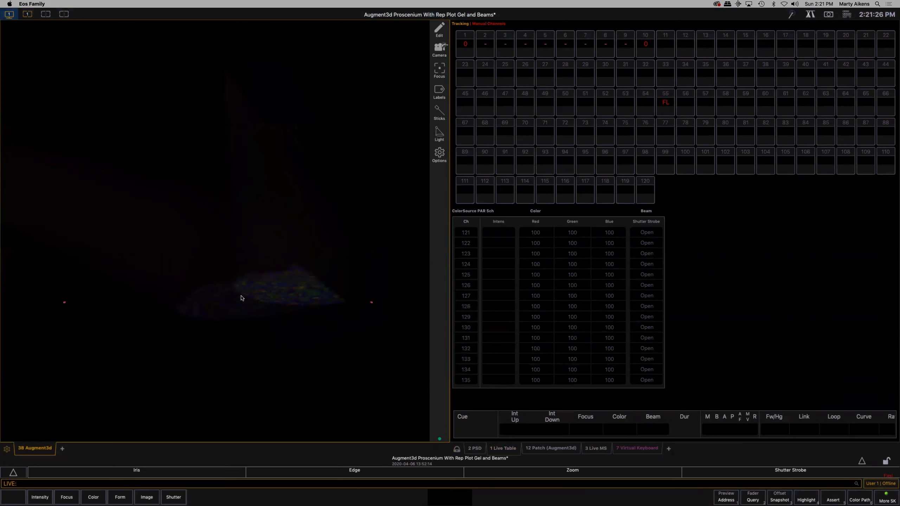
{"action": "scroll", "coordinate": [241, 297], "scroll_direction": "down", "scroll_amount": 4}
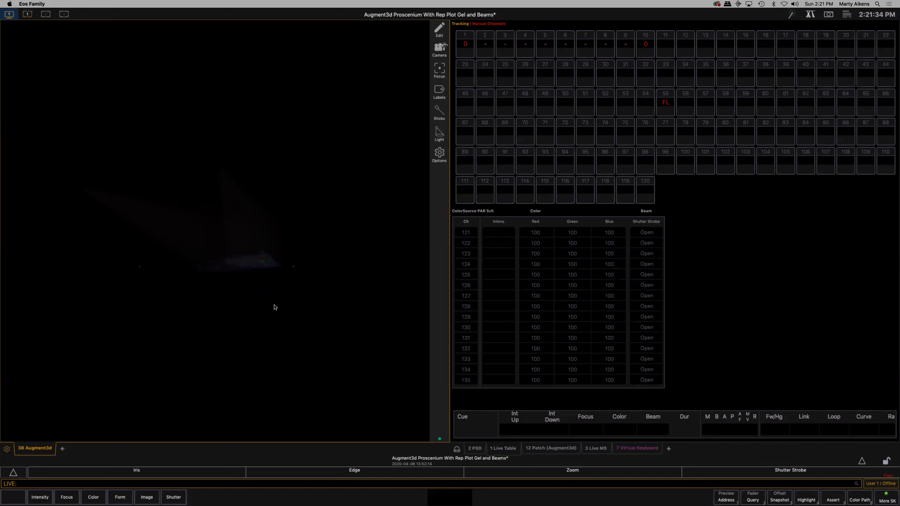
- Go back to the patch and set the model's ambient light to medium
{"action": "left_click", "coordinate": [552, 449]}
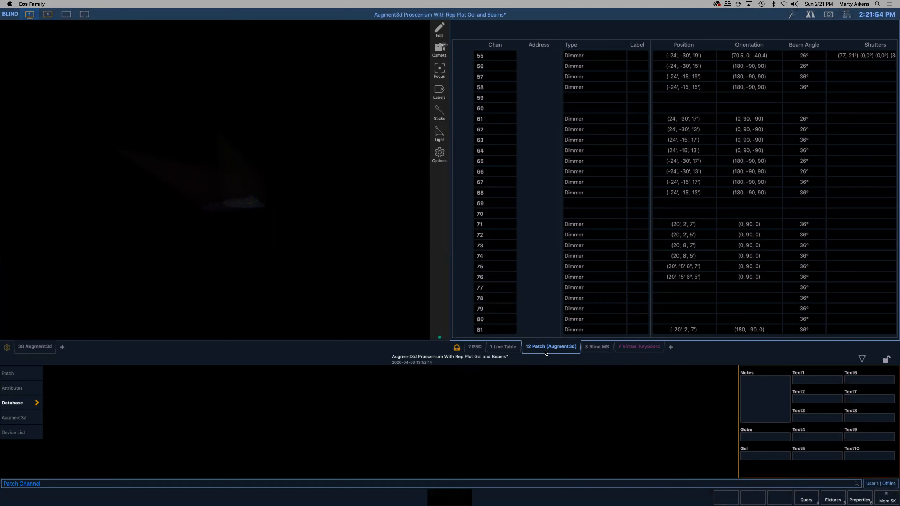
{"action": "left_click", "coordinate": [438, 135]}
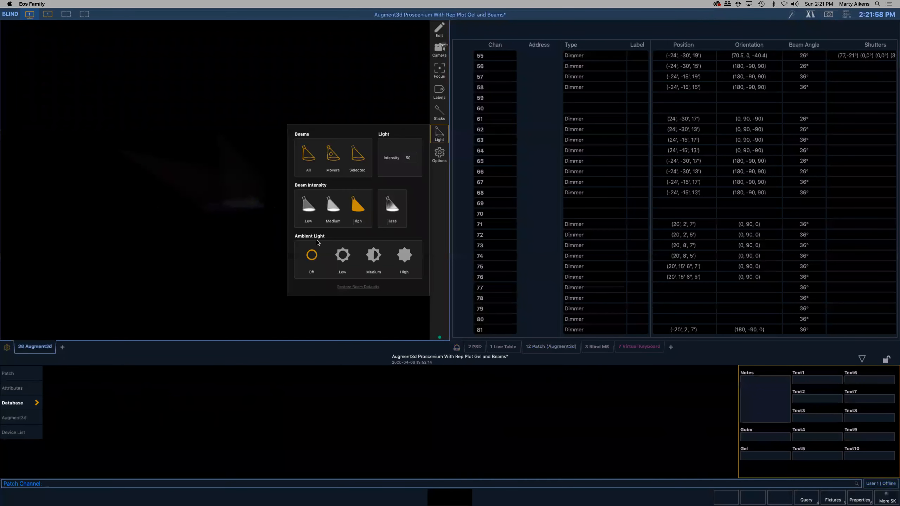
{"action": "left_click", "coordinate": [342, 256]}
{"action": "left_click", "coordinate": [370, 257]}
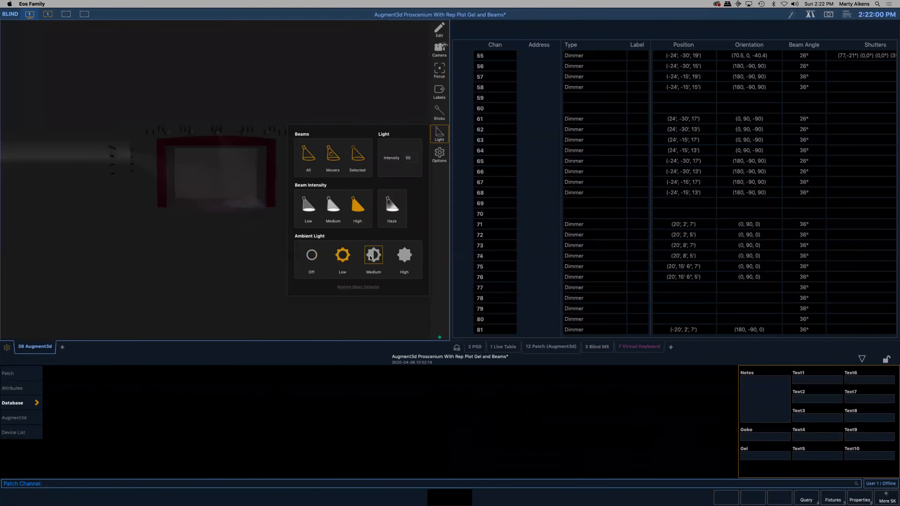
- Recall camera bookmark 1 and the home view, and select channel 152, the angled centre fixture on the front-of-house pipe, in the patch
{"action": "left_click", "coordinate": [439, 50]}
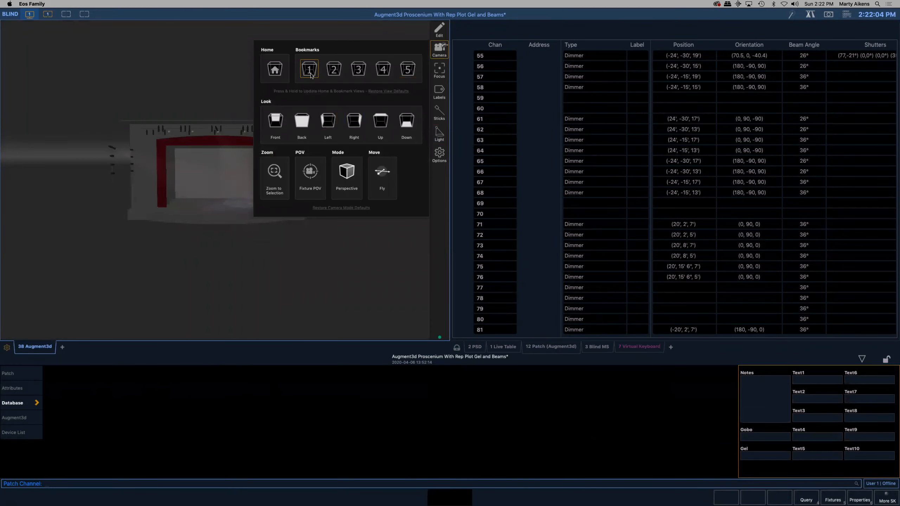
{"action": "left_click", "coordinate": [310, 73]}
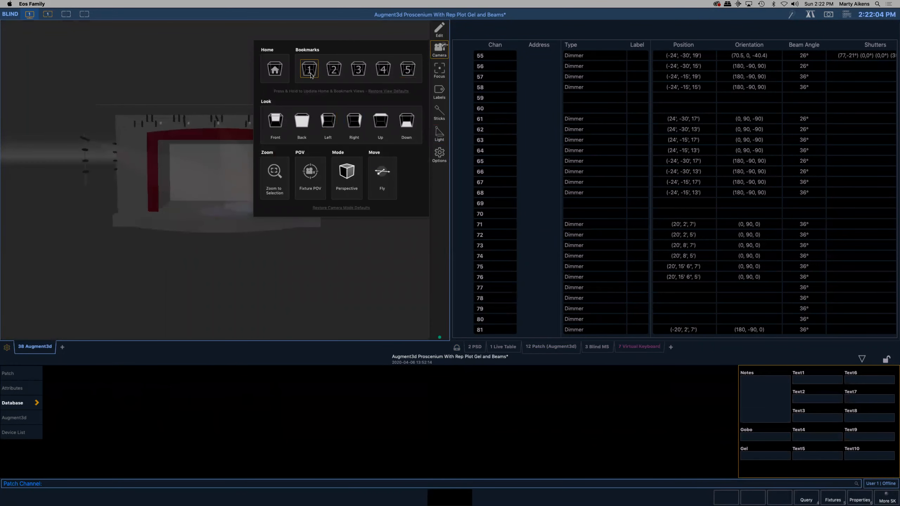
{"action": "left_click", "coordinate": [282, 76]}
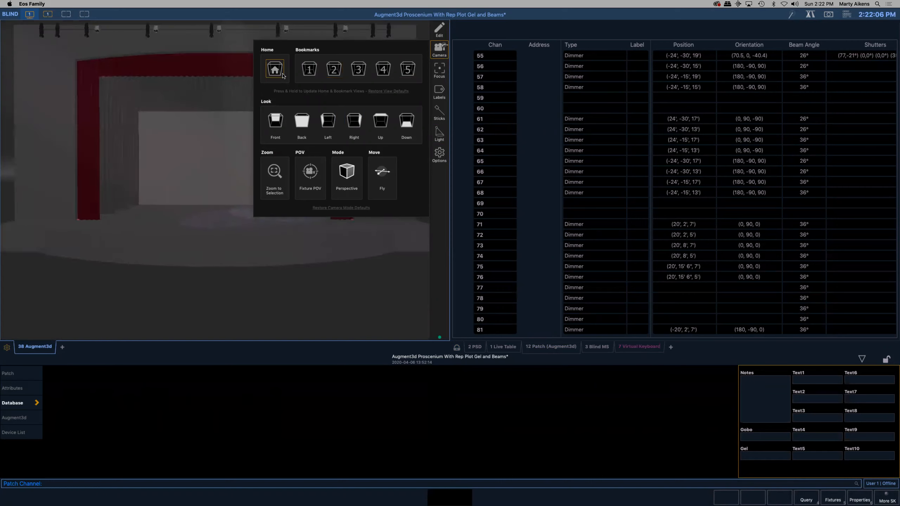
{"action": "left_click", "coordinate": [224, 291]}
{"action": "key", "text": "Up"}
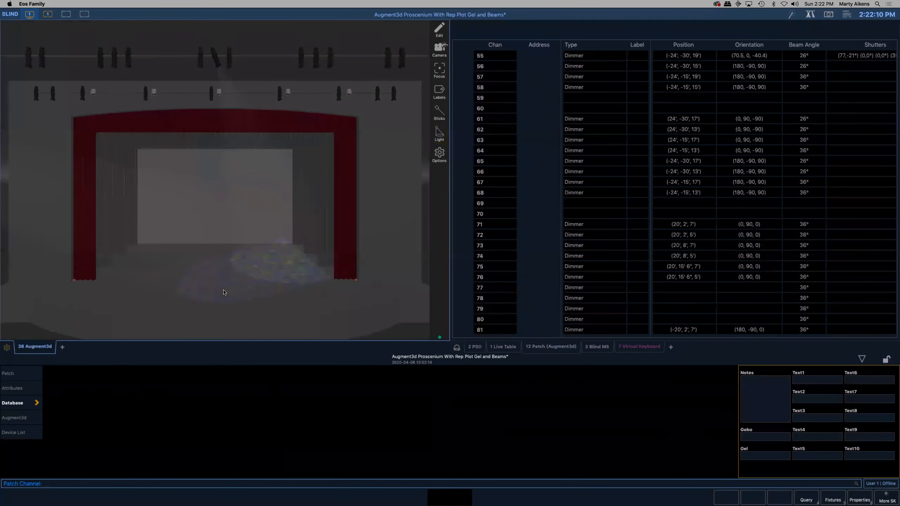
{"action": "key", "text": "Down"}
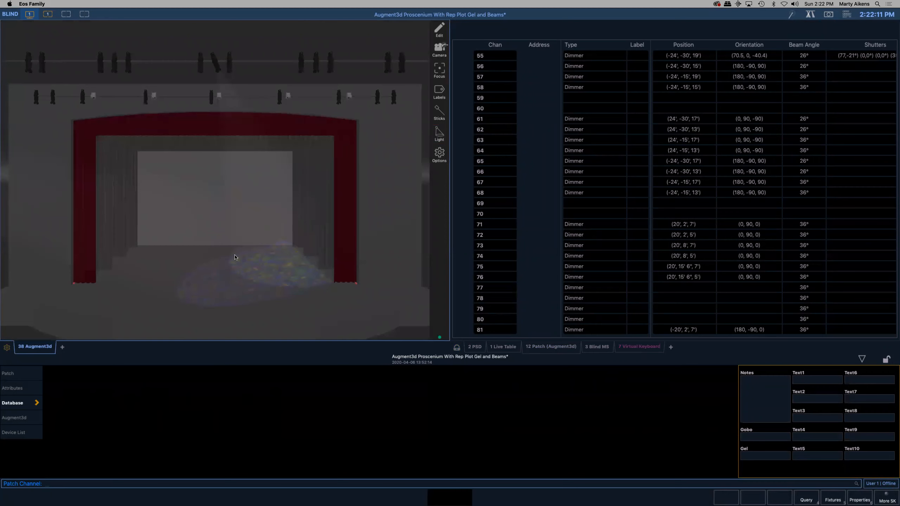
{"action": "left_click", "coordinate": [215, 62]}
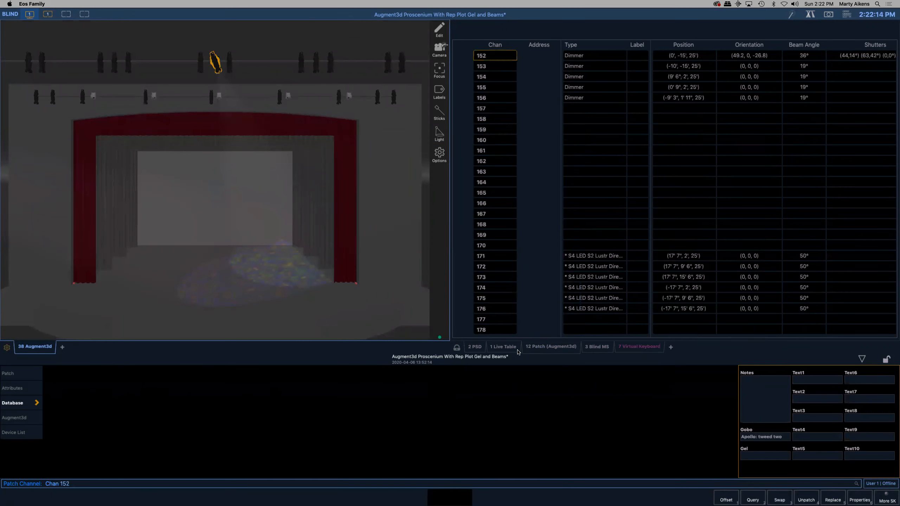
{"action": "left_click", "coordinate": [544, 348]}
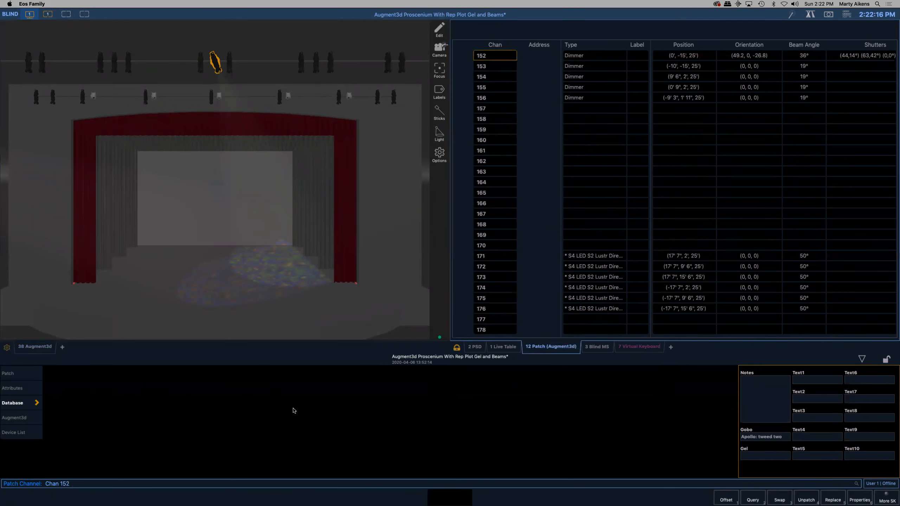
- With the live table open, examine the stage and beams from the front and from camera bookmarks 3 and 5
{"action": "left_click", "coordinate": [507, 347]}
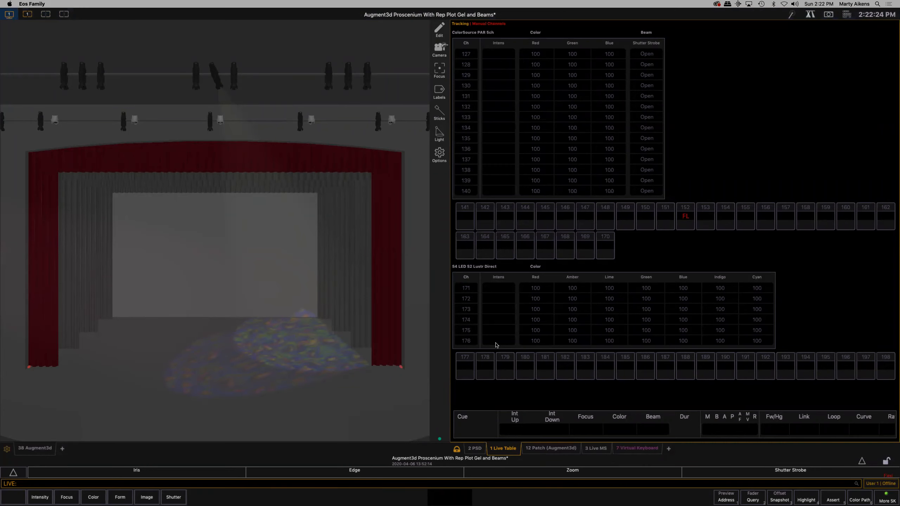
{"action": "scroll", "coordinate": [269, 341], "scroll_direction": "down", "scroll_amount": 5}
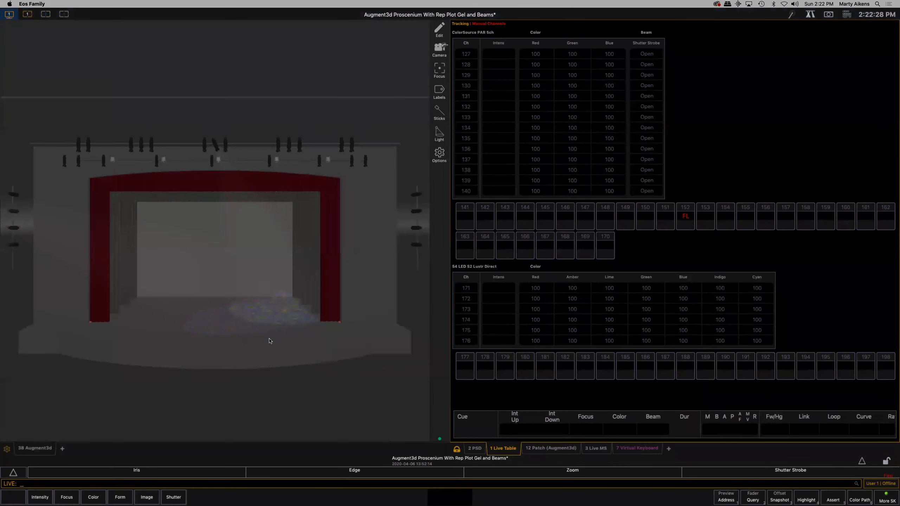
{"action": "left_click", "coordinate": [267, 261]}
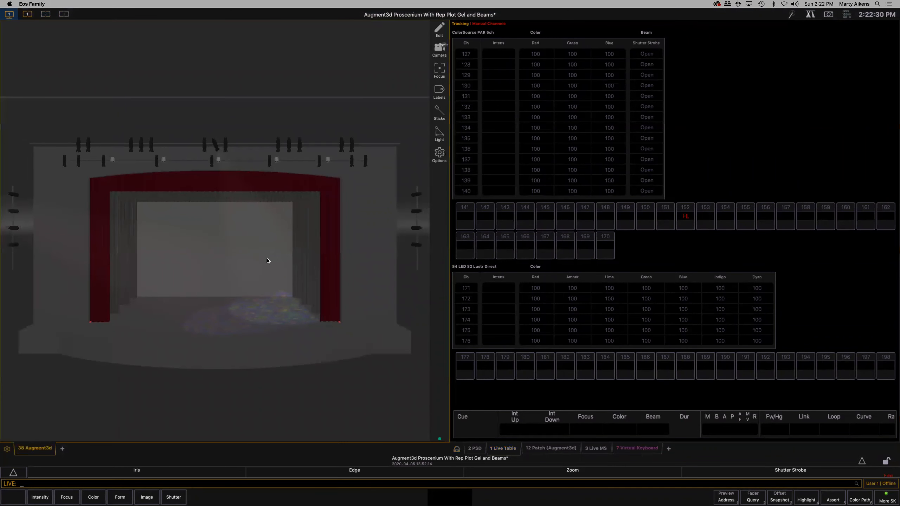
{"action": "right_click_drag", "start_coordinate": [265, 276], "coordinate": [263, 302]}
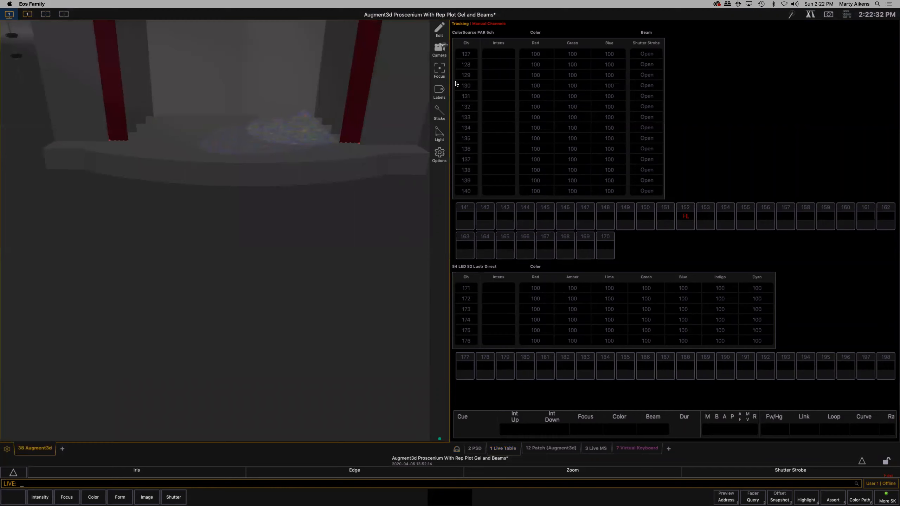
{"action": "left_click", "coordinate": [439, 48]}
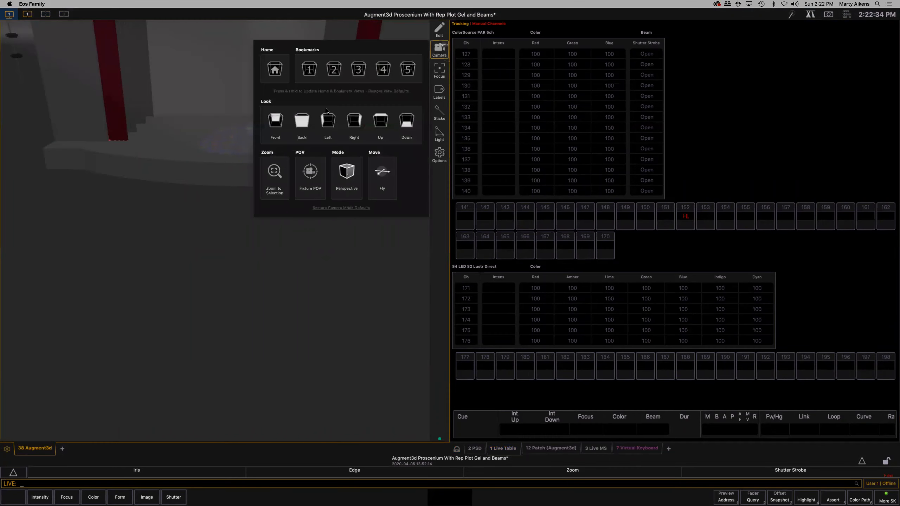
{"action": "left_click", "coordinate": [359, 68]}
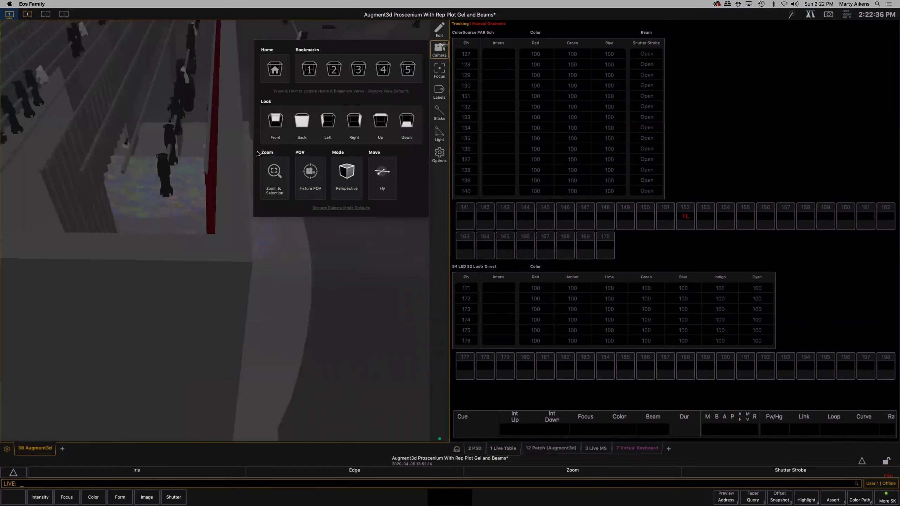
{"action": "left_click", "coordinate": [408, 69]}
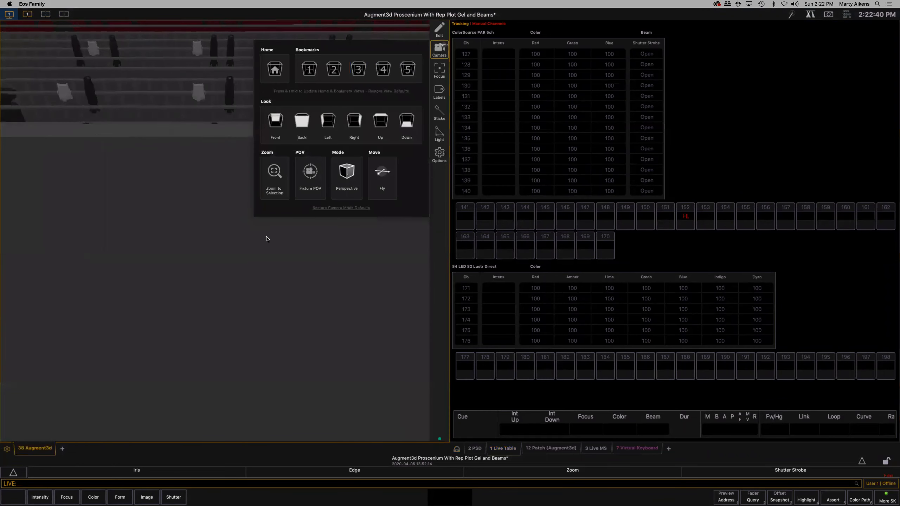
- From the overhead view, select channel 138, a ColorSource PAR near the centre of a pipe above the stage, and open the patch
{"action": "left_click", "coordinate": [265, 235]}
{"action": "scroll", "coordinate": [264, 234], "scroll_direction": "down", "scroll_amount": 10}
{"action": "right_click_drag", "start_coordinate": [278, 159], "coordinate": [277, 173]}
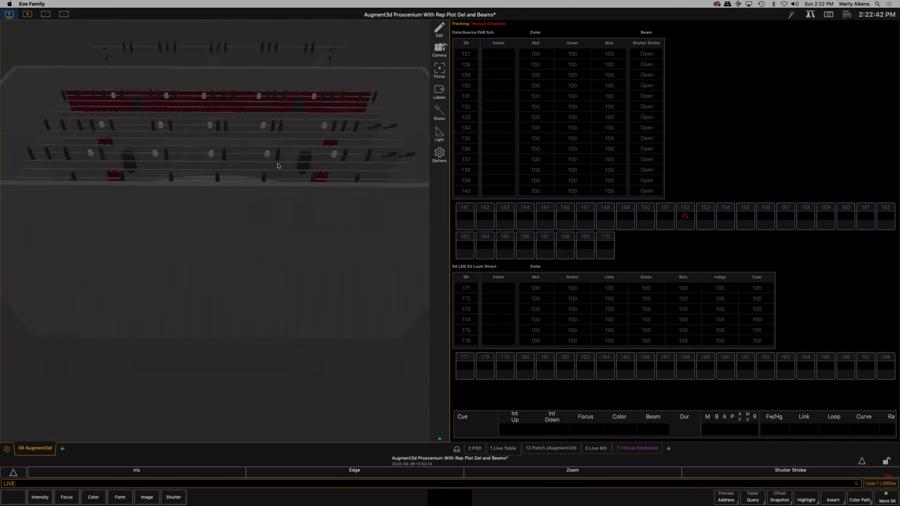
{"action": "scroll", "coordinate": [277, 173], "scroll_direction": "up", "scroll_amount": 5}
{"action": "key", "text": "Up"}
{"action": "key", "text": "Up"}
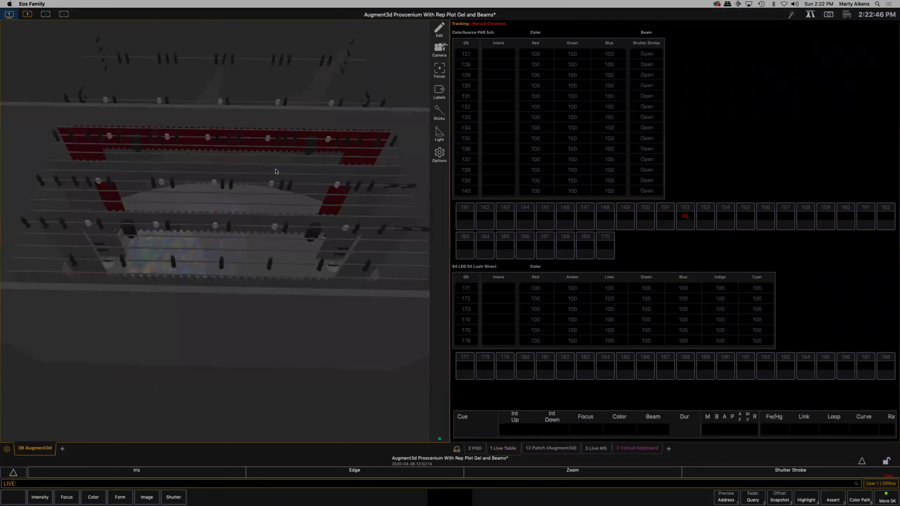
{"action": "right_click_drag", "start_coordinate": [273, 174], "coordinate": [206, 183]}
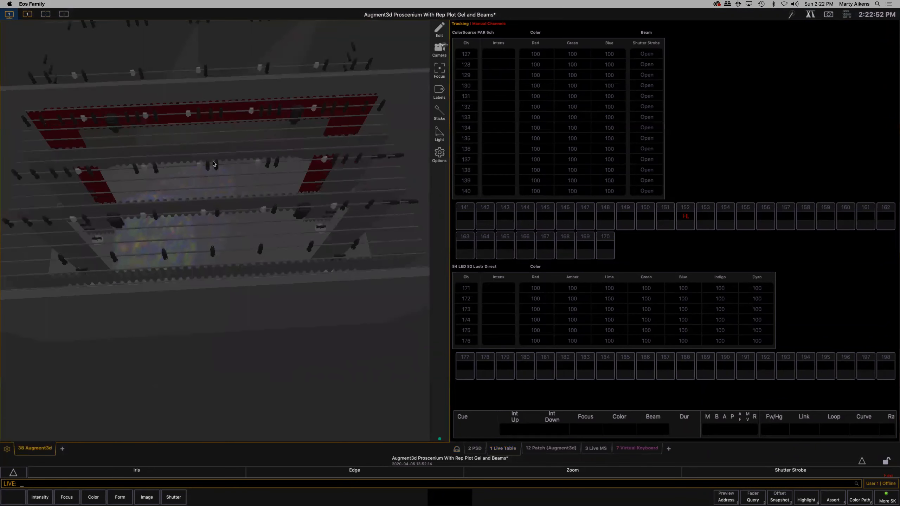
{"action": "scroll", "coordinate": [193, 159], "scroll_direction": "up", "scroll_amount": 5}
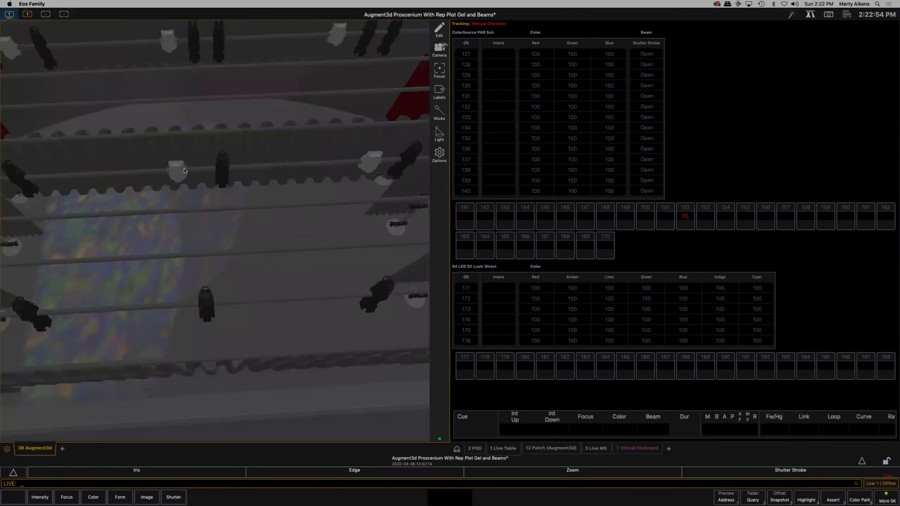
{"action": "left_click", "coordinate": [181, 172]}
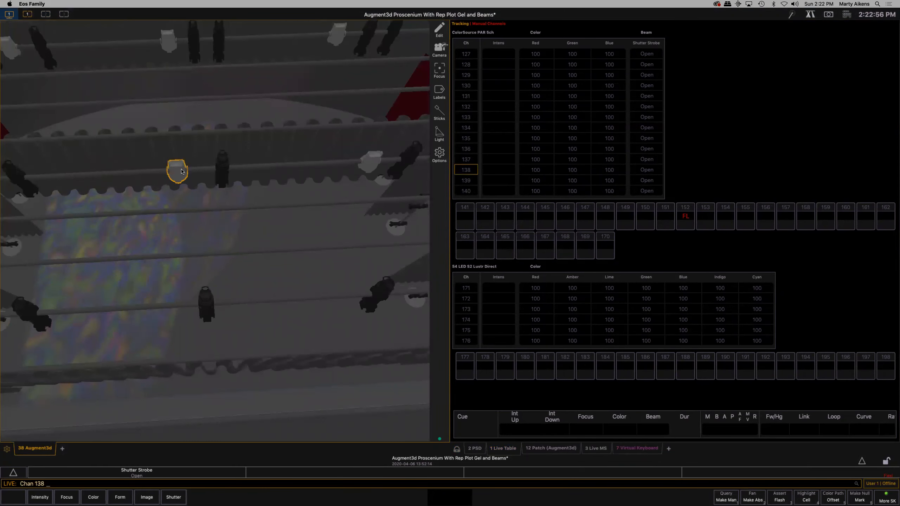
{"action": "left_click", "coordinate": [556, 451]}
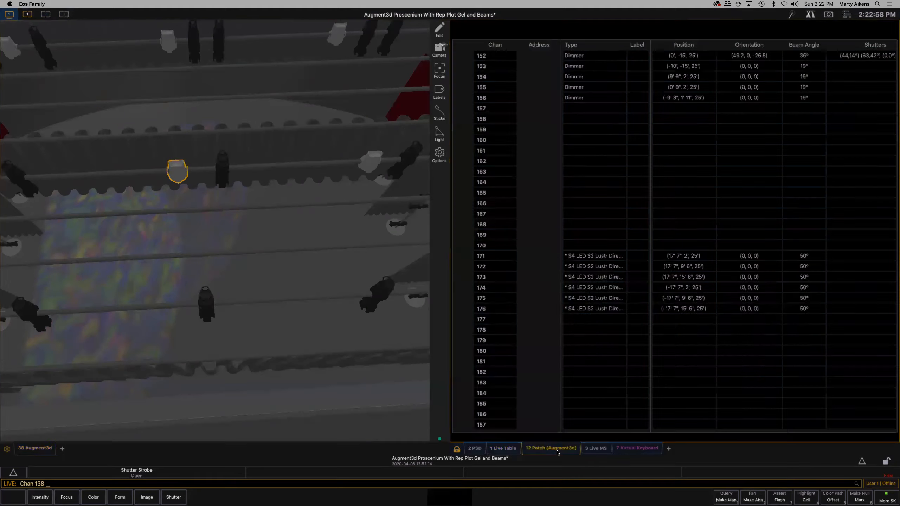
- Select the ColorSource PAR, channel 138, in the model and widen the patch table's Label column
{"action": "left_click", "coordinate": [185, 134]}
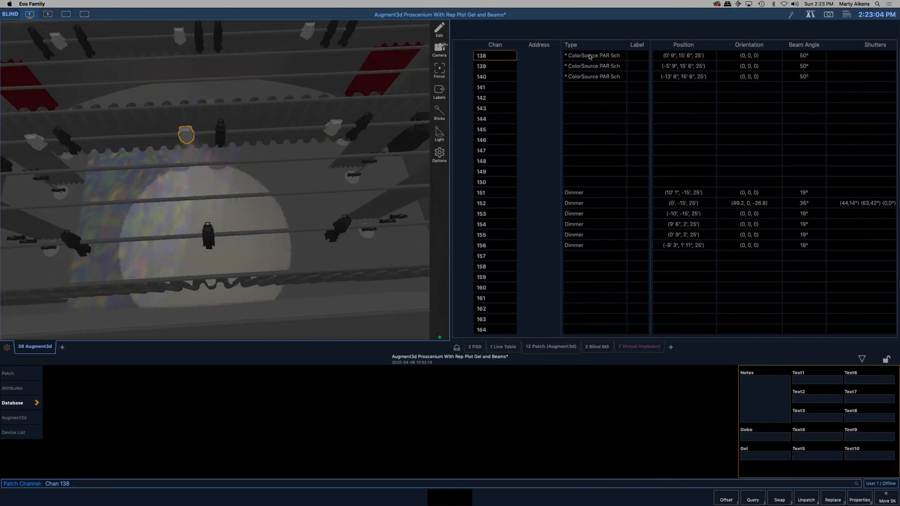
{"action": "left_click", "coordinate": [655, 47]}
{"action": "left_click_drag", "start_coordinate": [649, 44], "coordinate": [672, 46]}
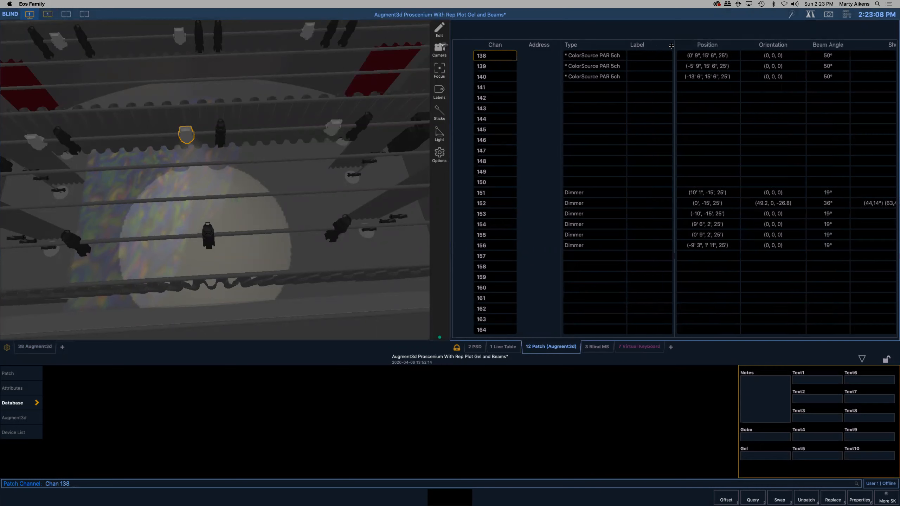
- Add channels 119, 203 and 301 to the channel 138 selection by picking their fixtures in the model
{"action": "left_click", "coordinate": [363, 123]}
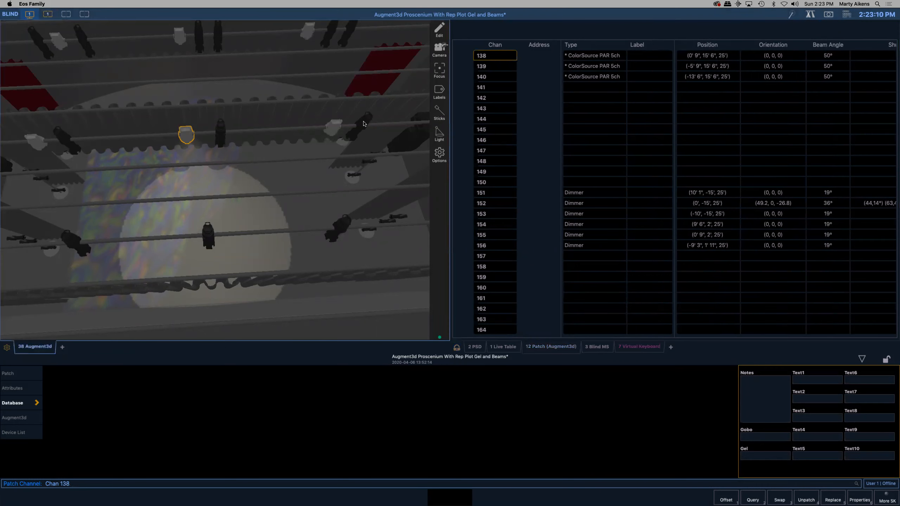
{"action": "left_click", "coordinate": [363, 124]}
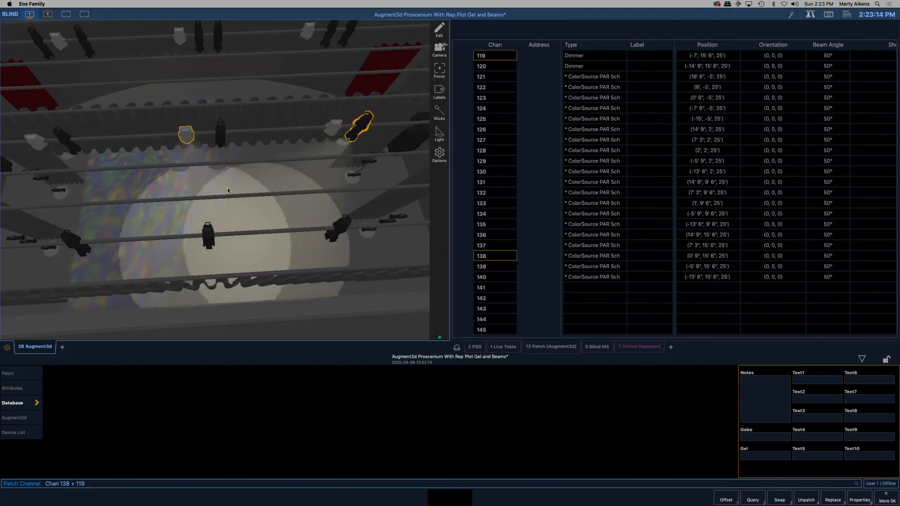
{"action": "left_click", "coordinate": [74, 241]}
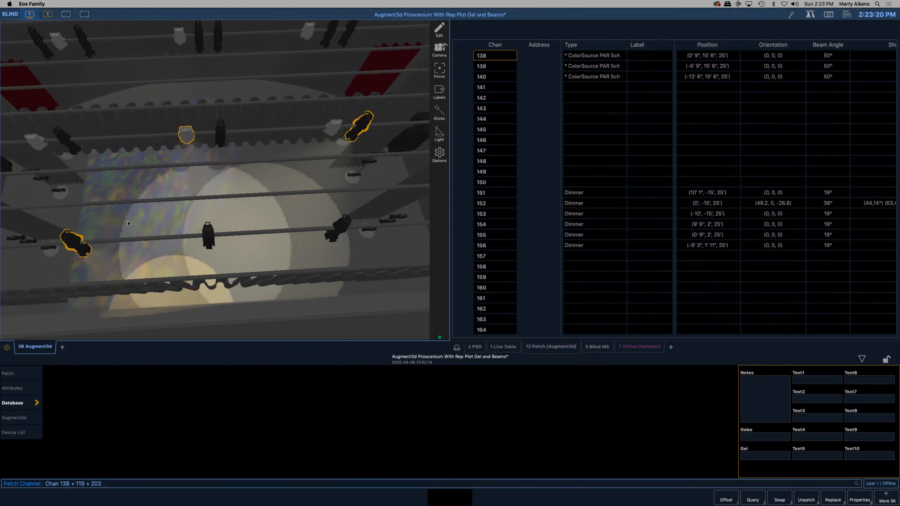
{"action": "scroll", "coordinate": [128, 223], "scroll_direction": "down", "scroll_amount": 5}
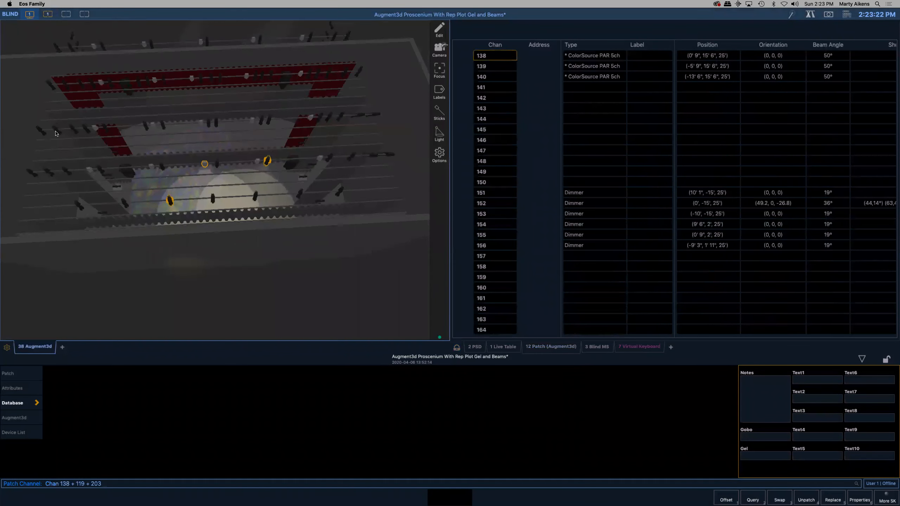
{"action": "left_click", "coordinate": [124, 86]}
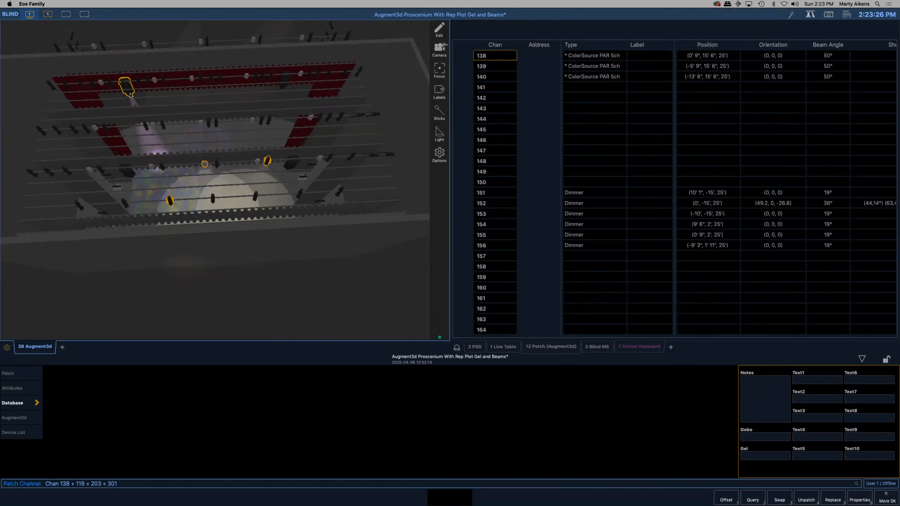
- Remove channels 203, 138 and 119 from the selection in the model and confirm channel 301 alone
{"action": "left_click", "coordinate": [171, 201]}
{"action": "left_click", "coordinate": [205, 164]}
{"action": "left_click", "coordinate": [267, 161]}
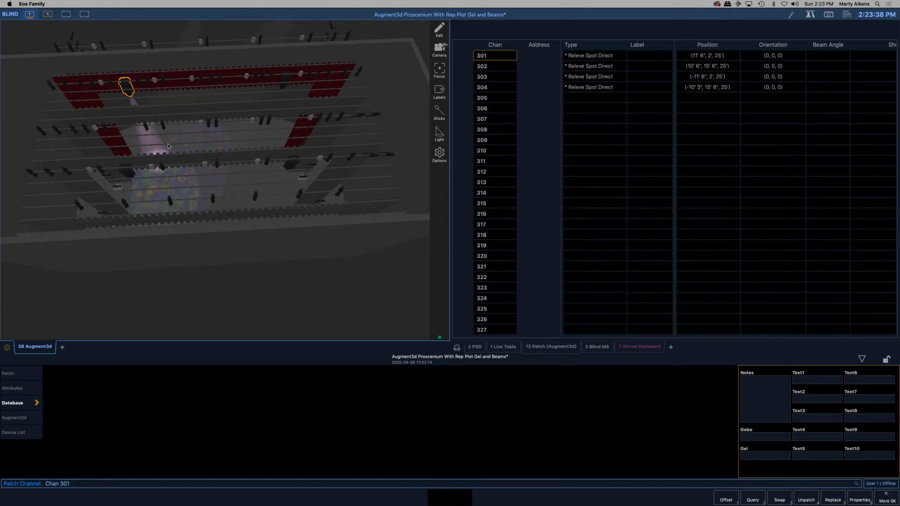
{"action": "key", "text": "Return"}
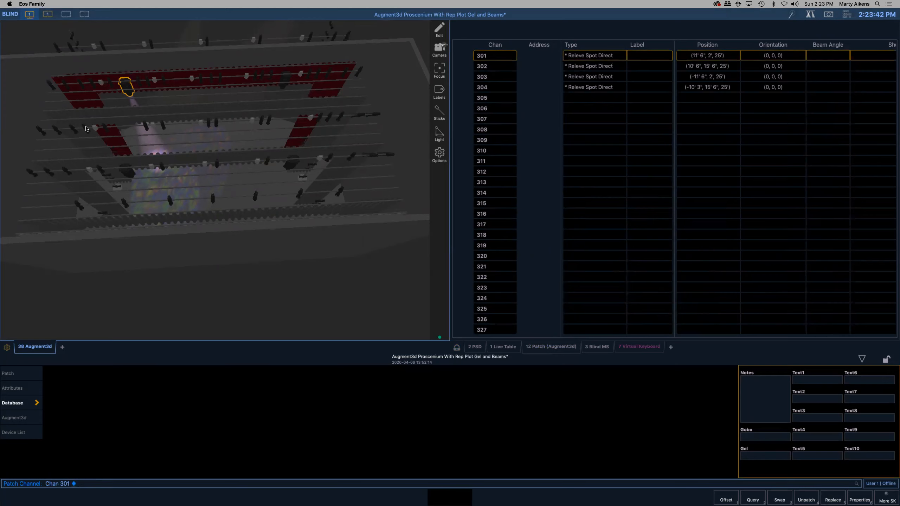
- Select the neighbouring side fixtures, channels 45 and 46, in the model and reduce the selection to channel 46
{"action": "scroll", "coordinate": [71, 72], "scroll_direction": "up", "scroll_amount": 2}
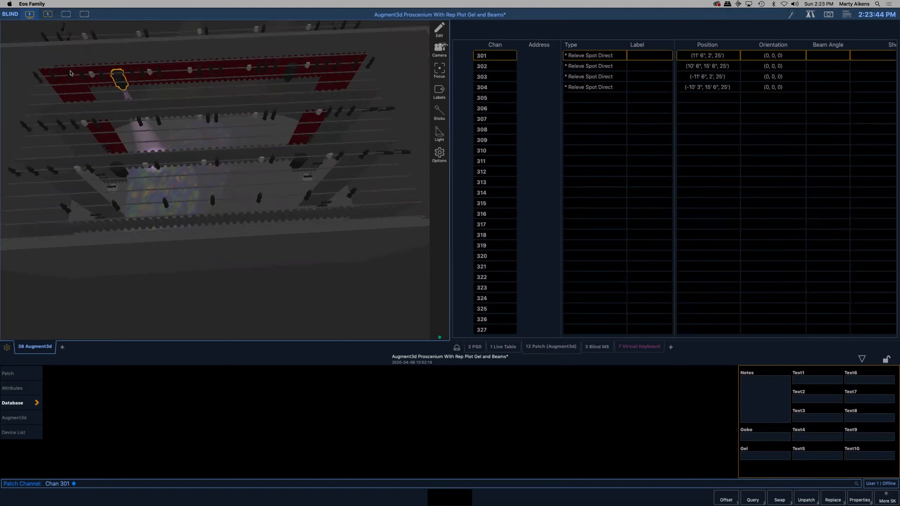
{"action": "scroll", "coordinate": [86, 89], "scroll_direction": "up", "scroll_amount": 8}
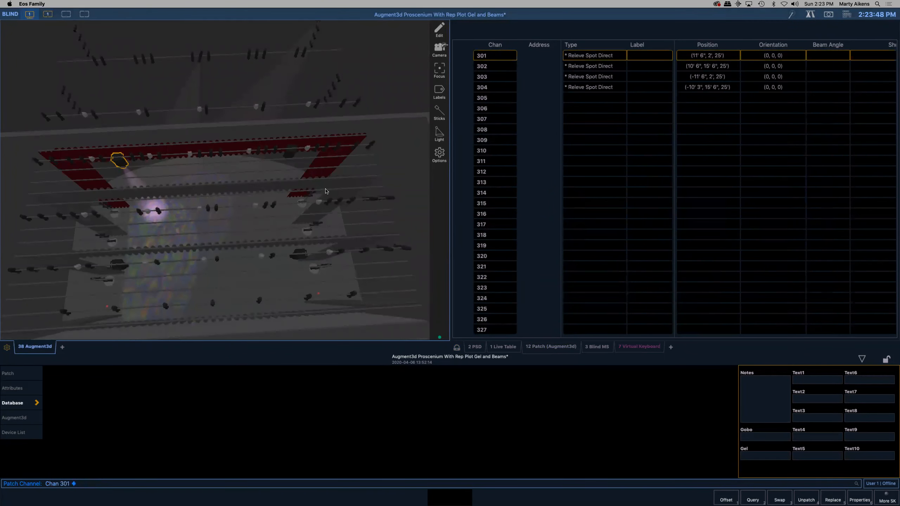
{"action": "left_click", "coordinate": [369, 199]}
{"action": "left_click", "coordinate": [107, 162]}
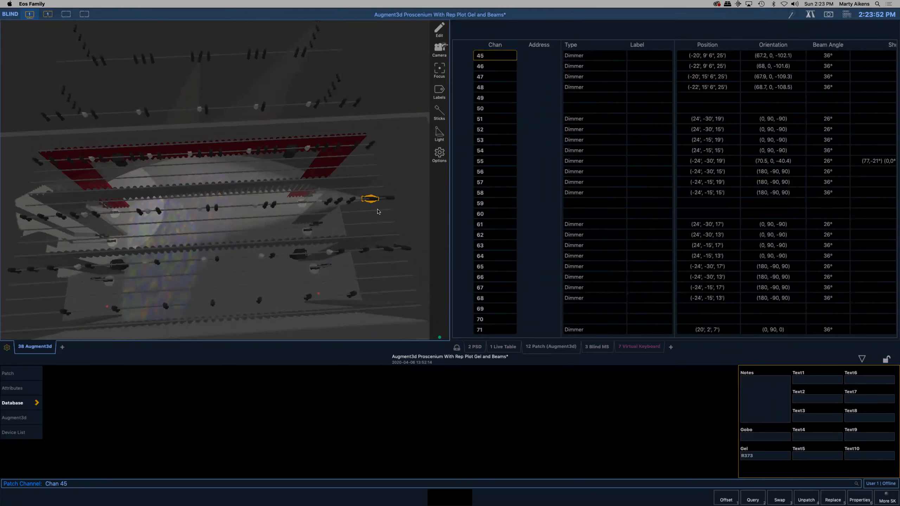
{"action": "left_click", "coordinate": [389, 199]}
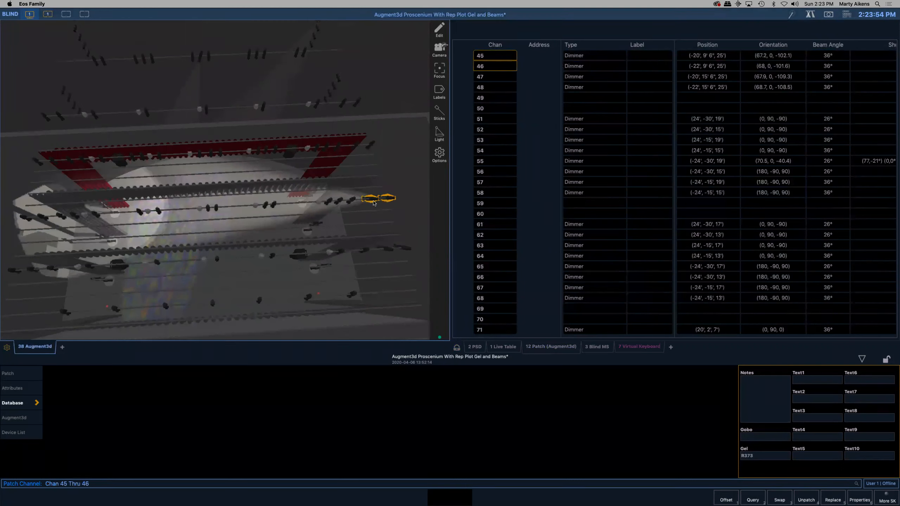
{"action": "left_click", "coordinate": [393, 201]}
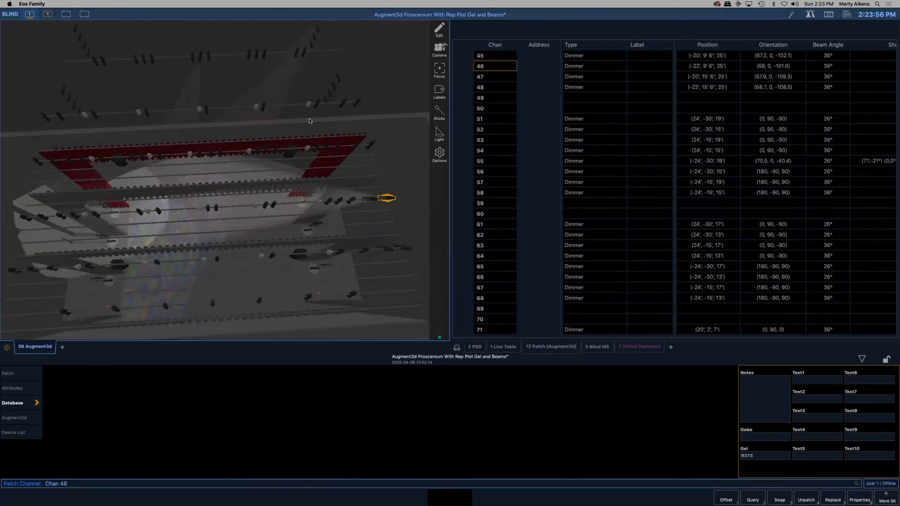
- Swap the selection from channel 46 to channel 105 and on to channel 138, deselecting each previous fixture in the model
{"action": "left_click", "coordinate": [317, 104]}
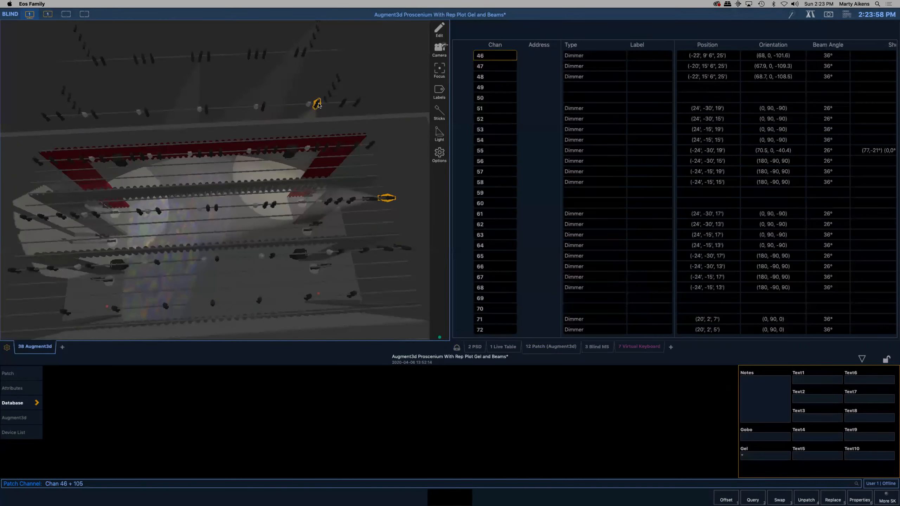
{"action": "left_click", "coordinate": [389, 201]}
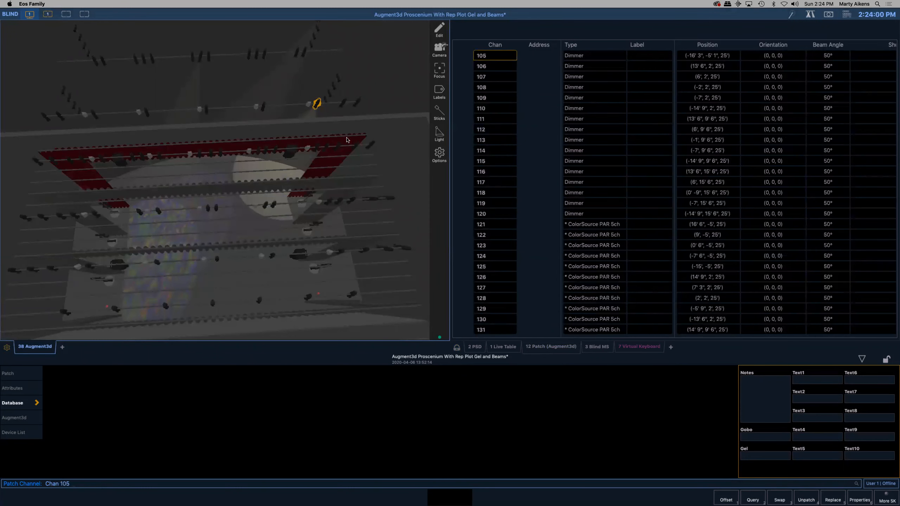
{"action": "left_click", "coordinate": [204, 259]}
{"action": "left_click", "coordinate": [318, 104]}
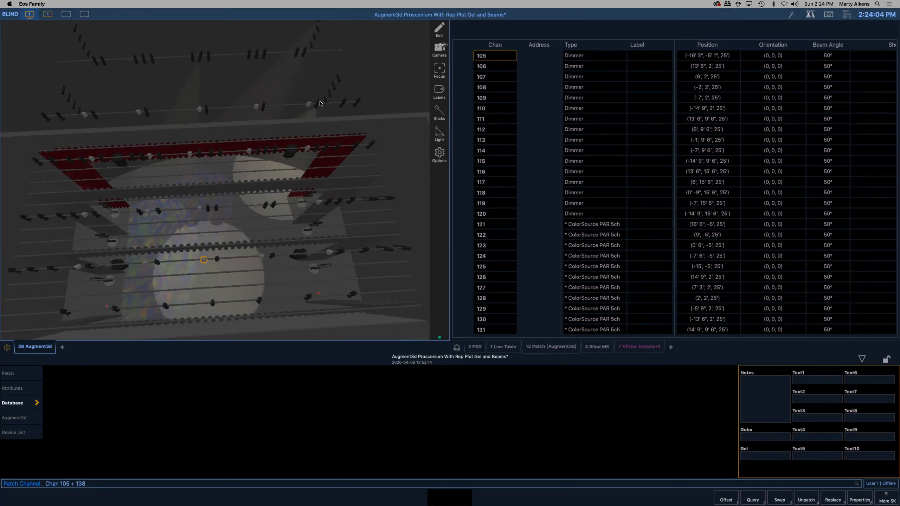